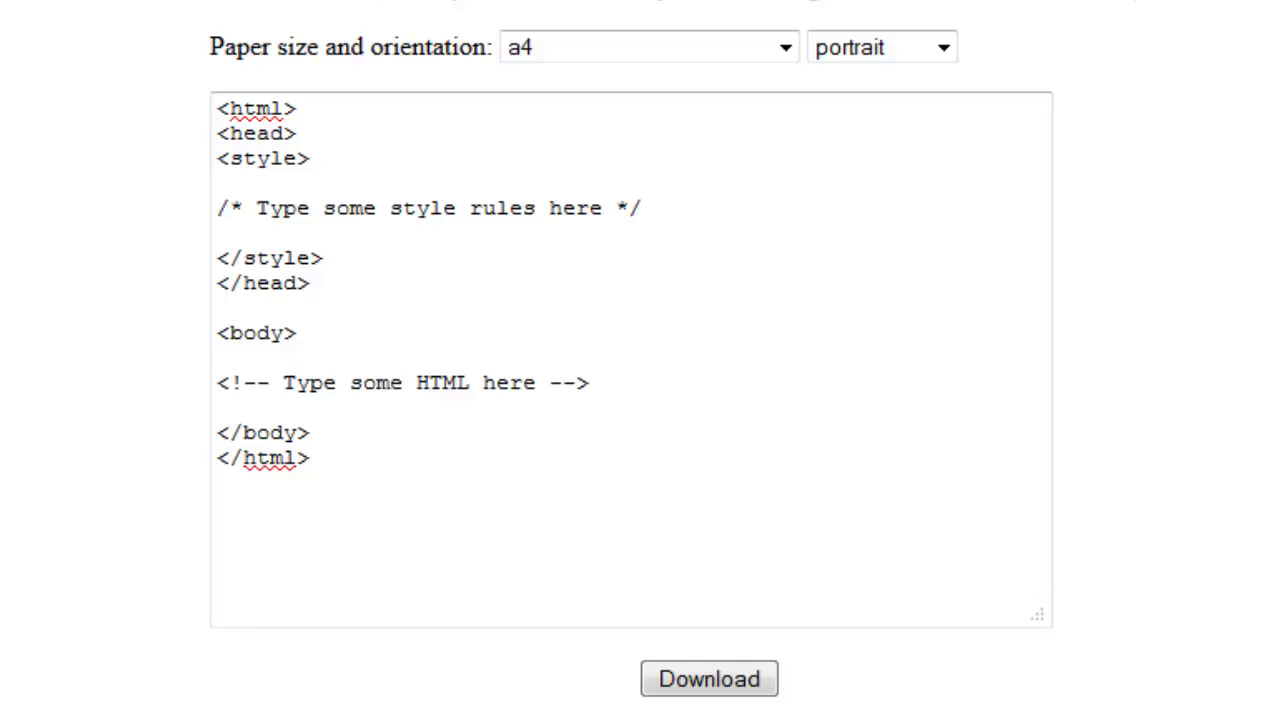
# Step: Switch to the wikiHow coconut volcano article and scroll back to its top
pyautogui.click(480, 15)
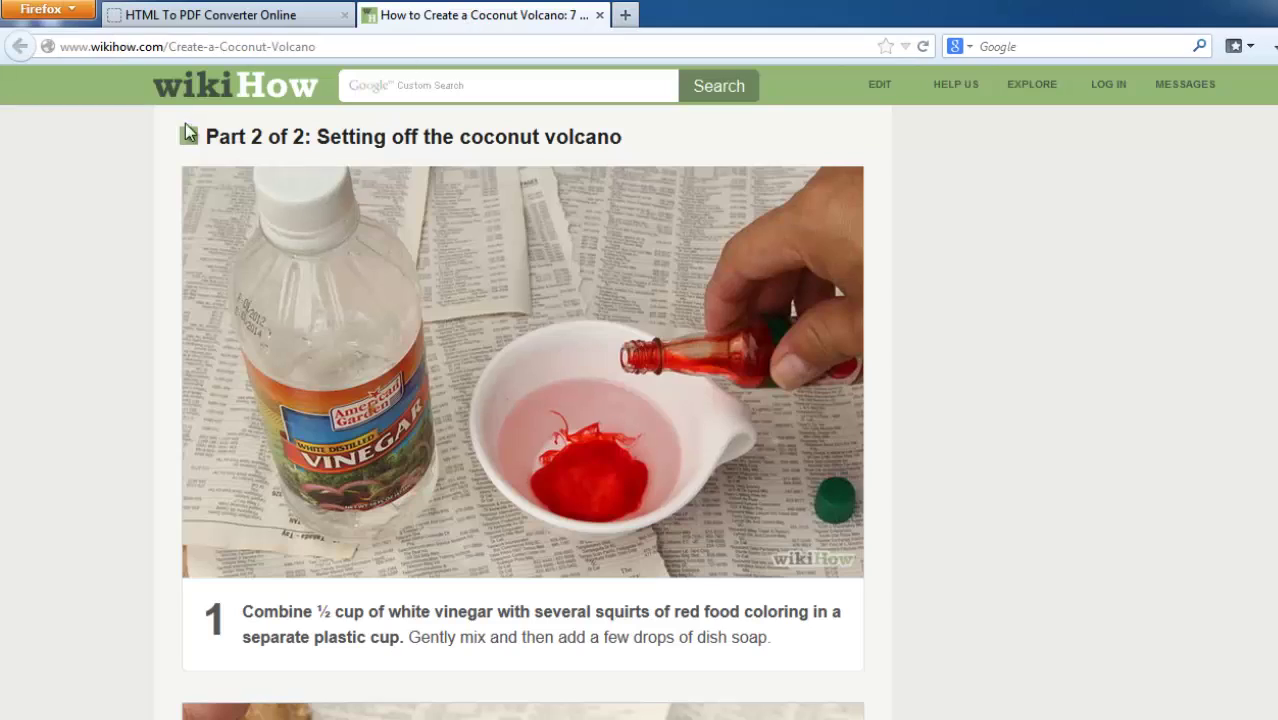
pyautogui.scroll(10, 265, 157)
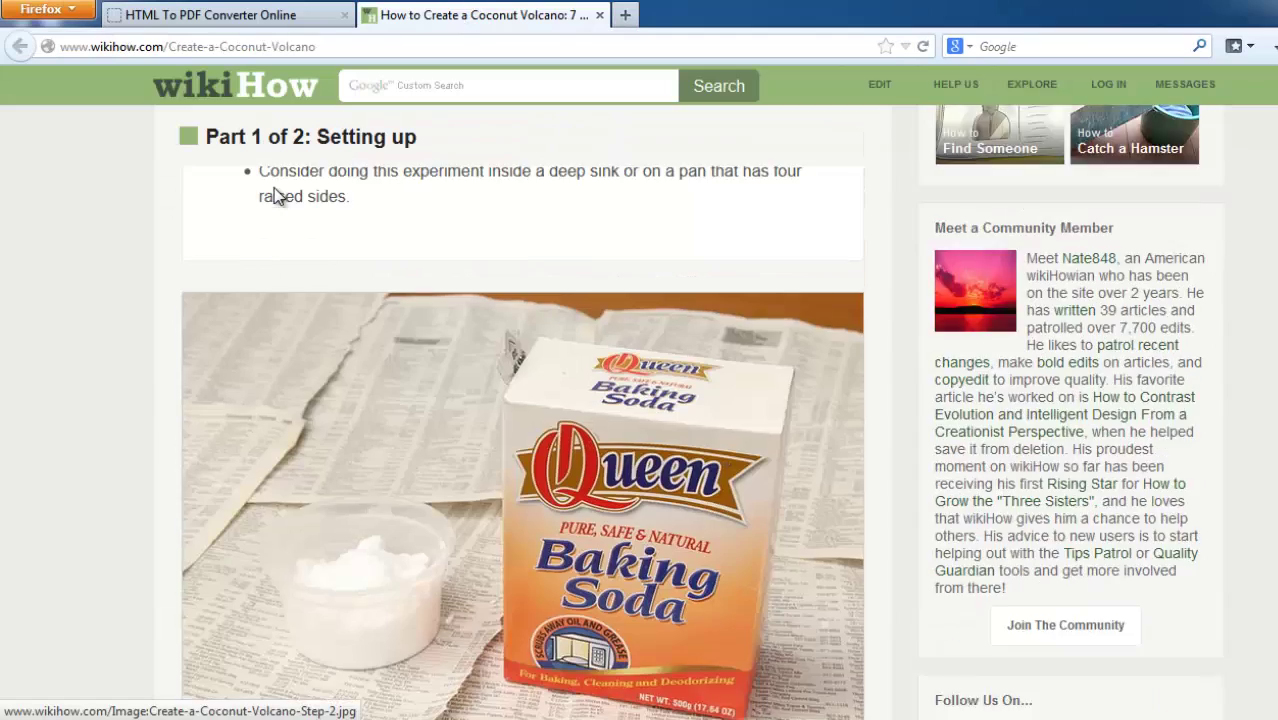
pyautogui.scroll(6, 278, 196)
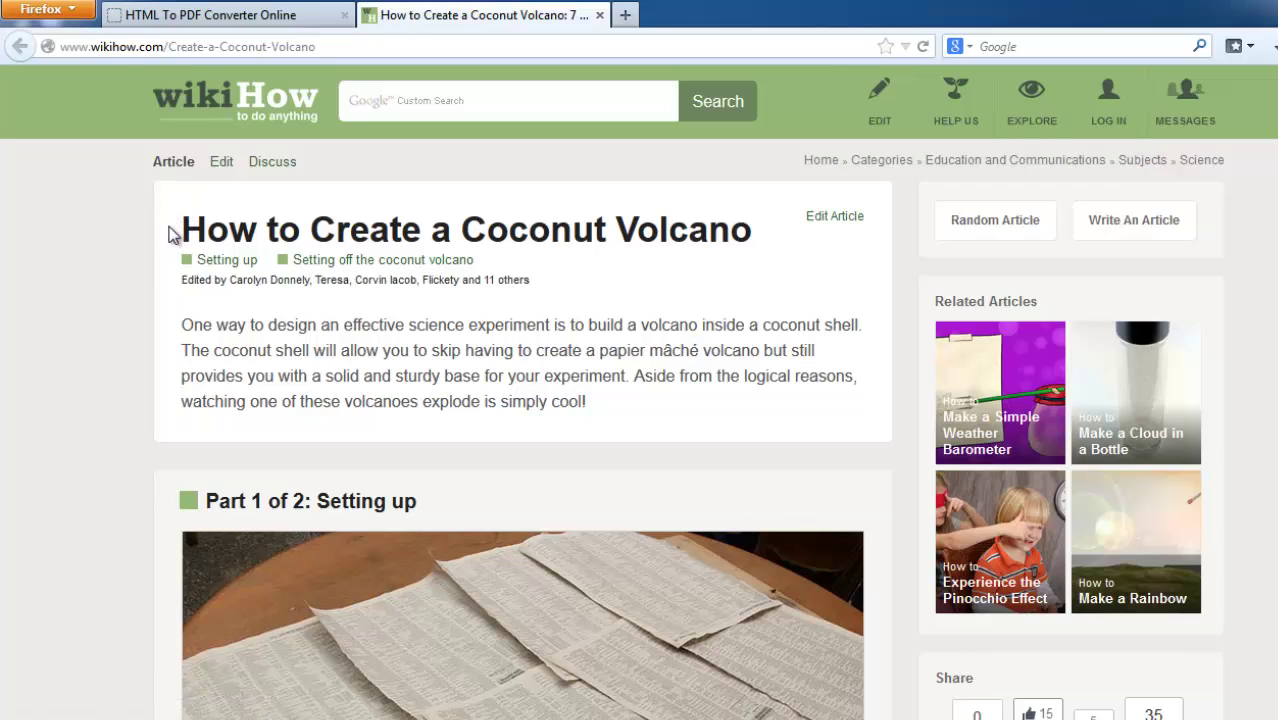
# Step: Try drag-selecting article text from the title through the intro and Part 1 heading
pyautogui.moveTo(202, 248); pyautogui.dragTo(291, 378)
pyautogui.moveTo(308, 428); pyautogui.dragTo(353, 716)
pyautogui.scroll(-15, 520, 440)
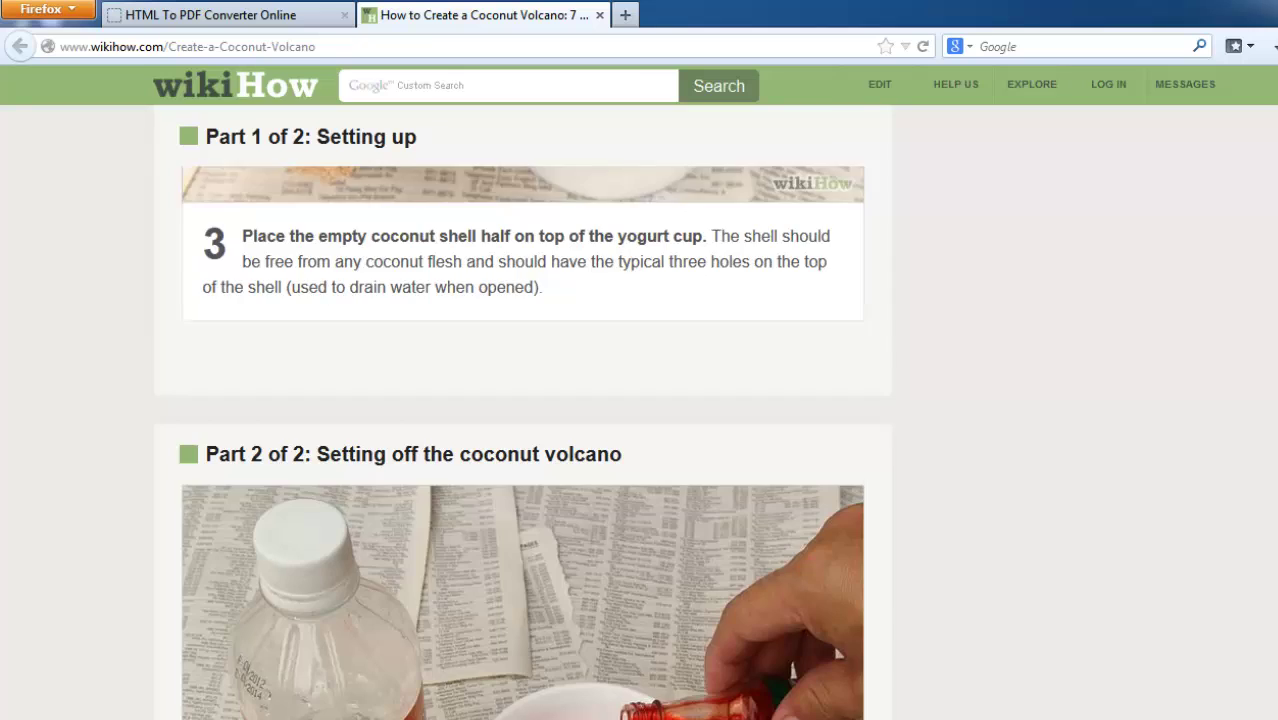
pyautogui.scroll(-20, 520, 440)
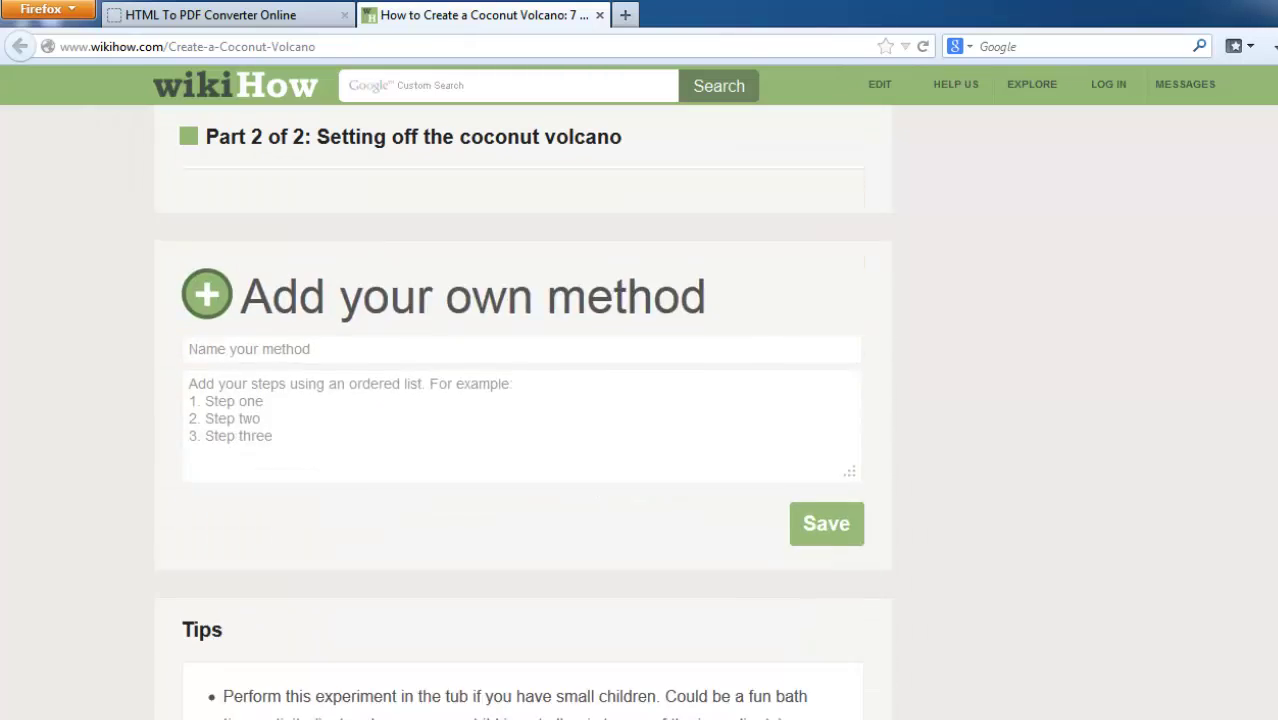
pyautogui.scroll(-5, 520, 440)
pyautogui.click(427, 240)
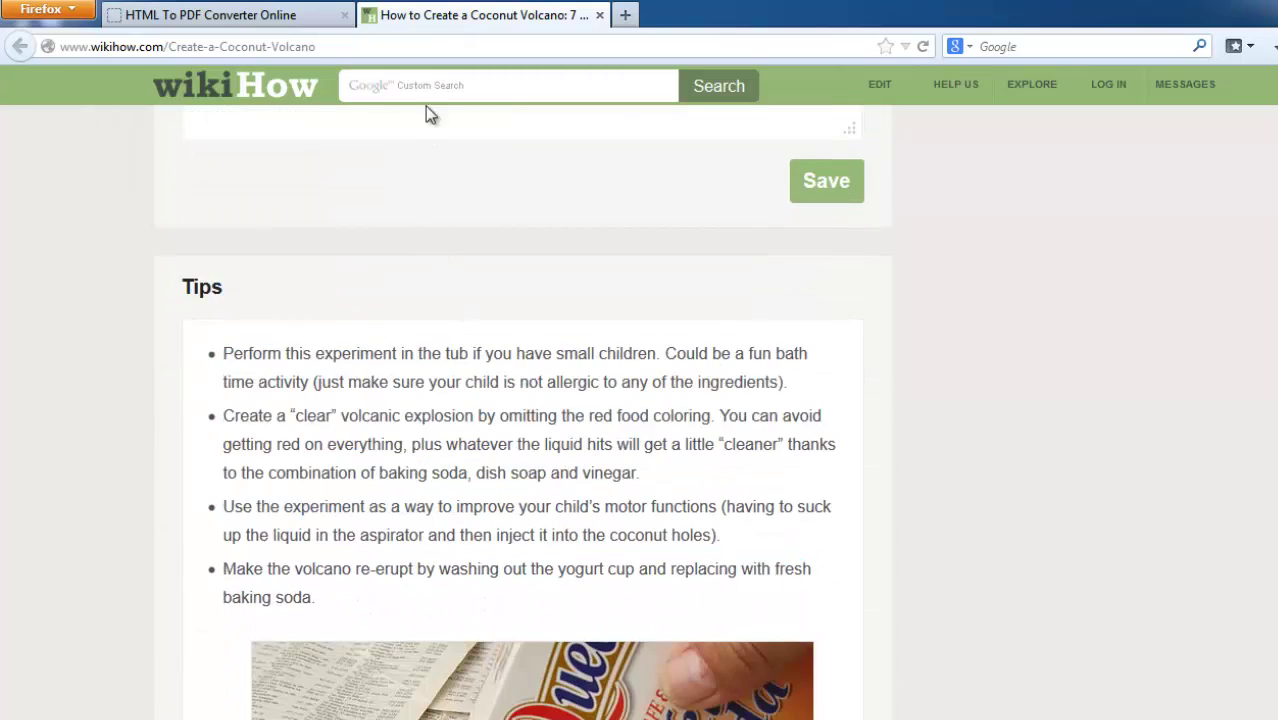
pyautogui.moveTo(426, 76); pyautogui.dragTo(455, 140)
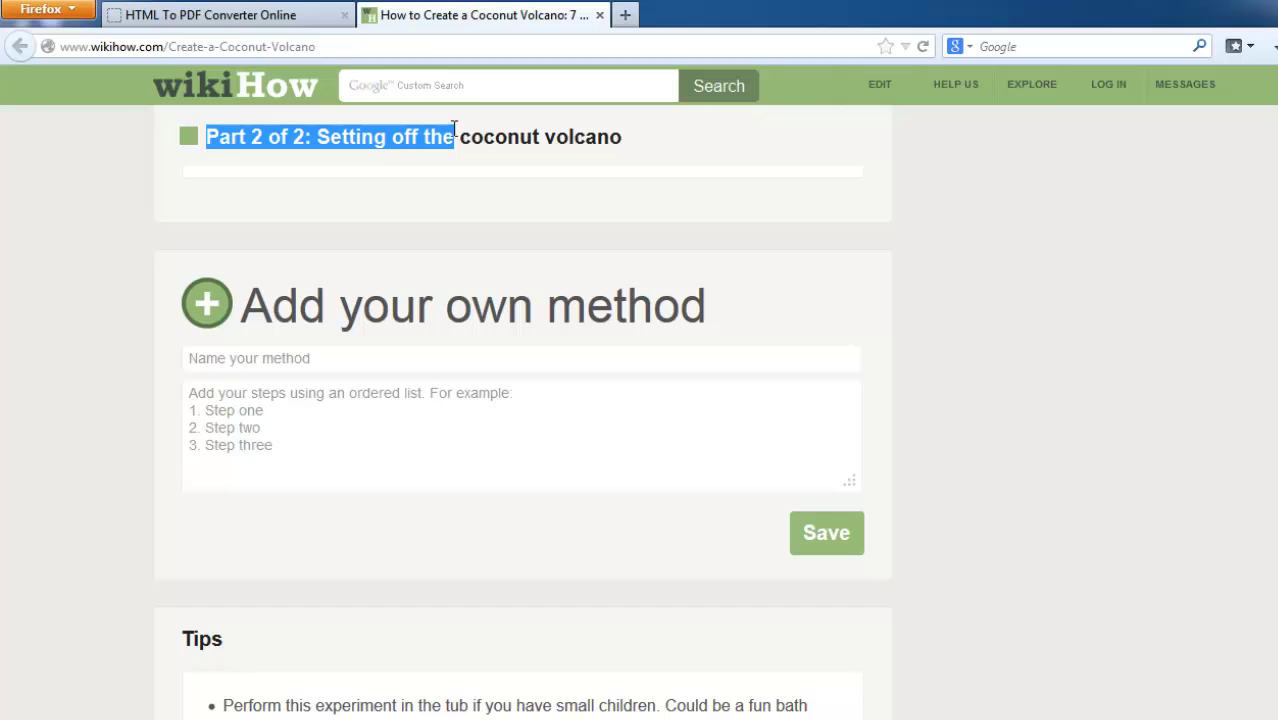
# Step: Select the Part 2 heading through step 4 and view that selection's HTML source
pyautogui.click(455, 140)
pyautogui.moveTo(737, 62); pyautogui.dragTo(368, 574)
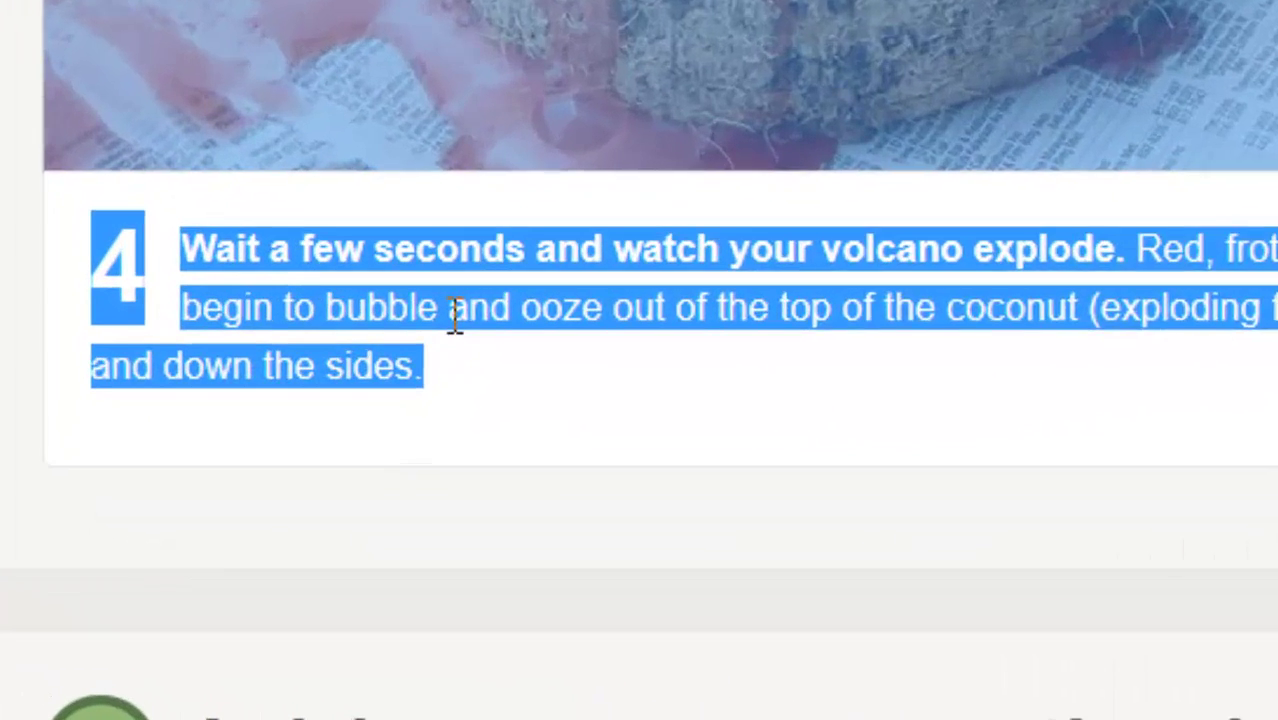
pyautogui.rightClick(361, 540)
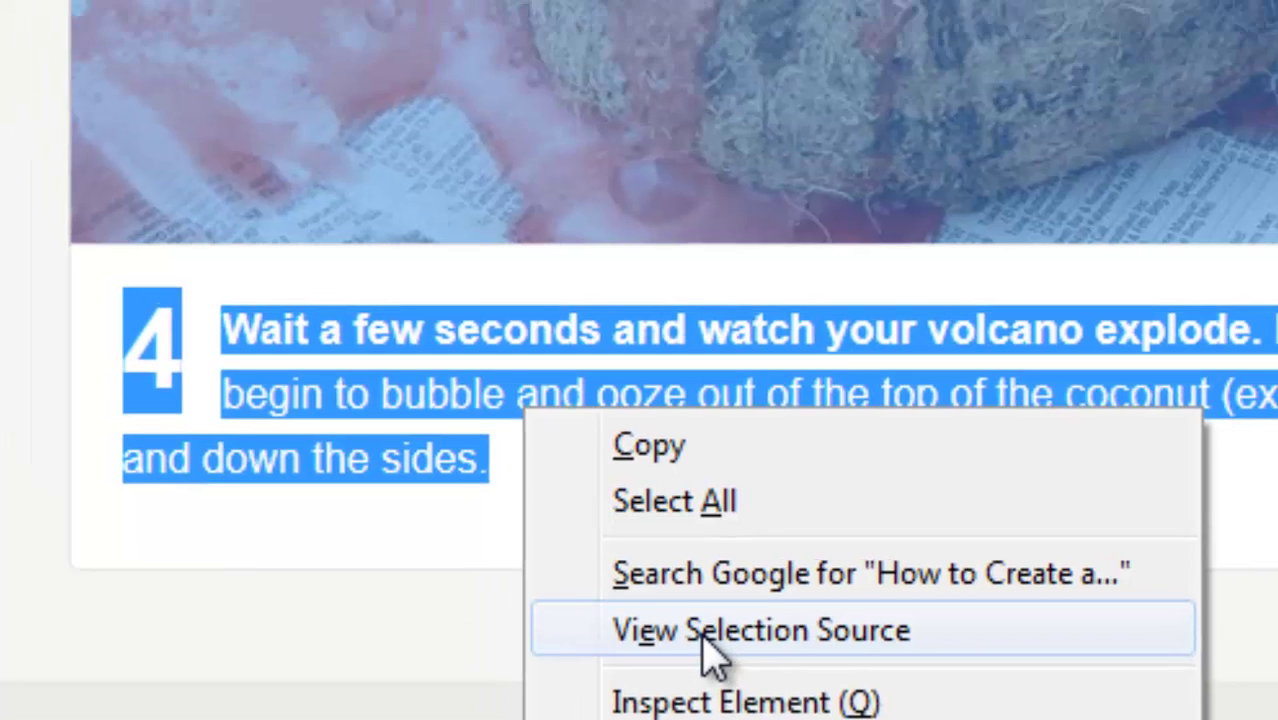
pyautogui.click(664, 509)
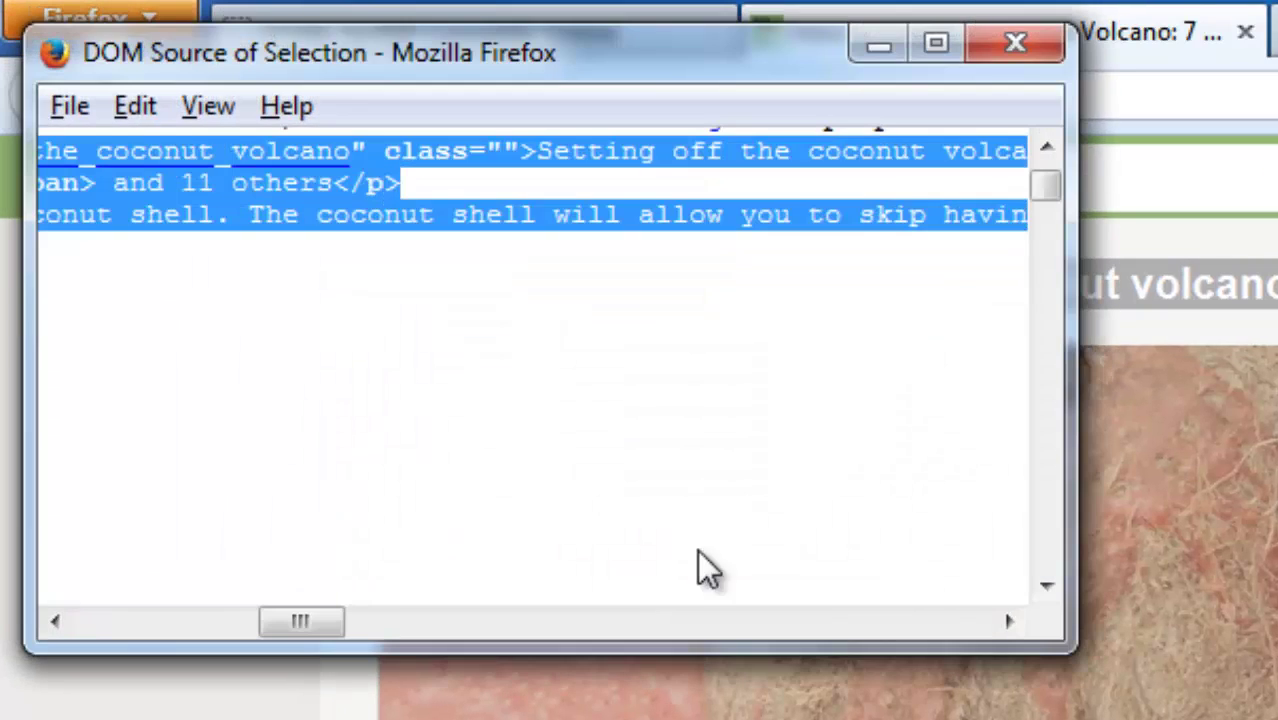
# Step: Copy the selection's HTML source, close the source window and return to the converter
pyautogui.rightClick(560, 218)
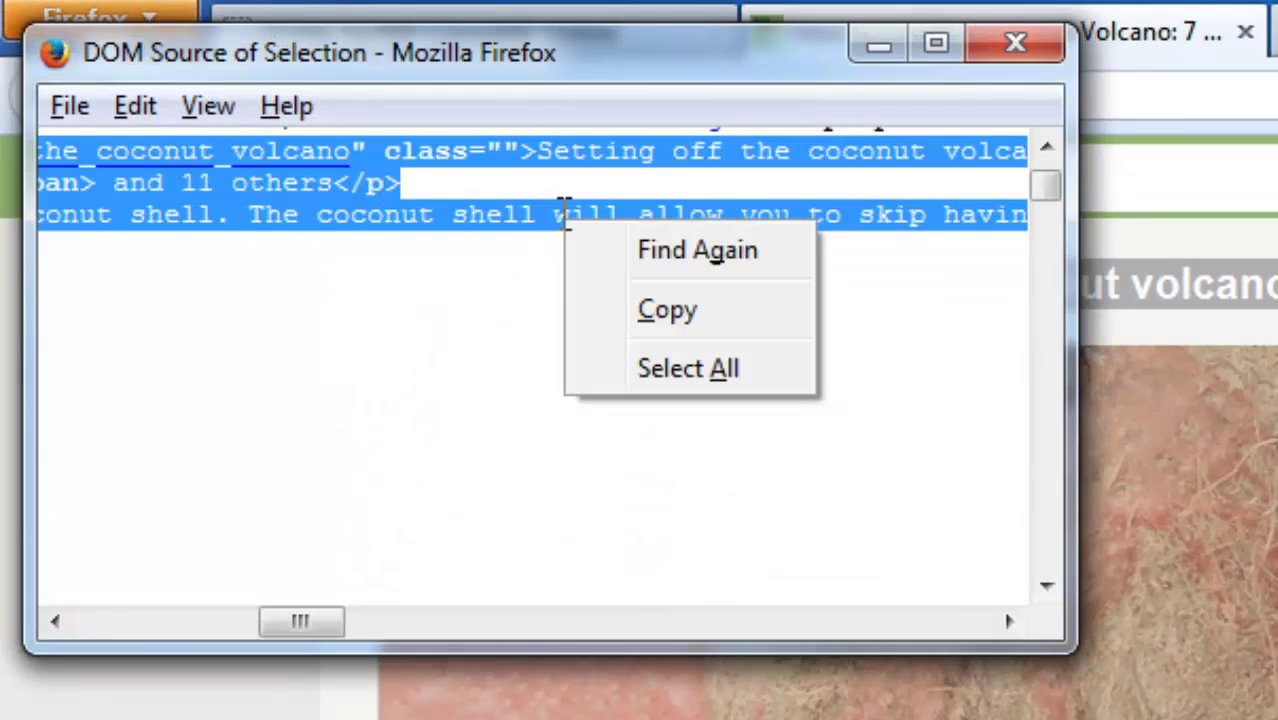
pyautogui.click(668, 312)
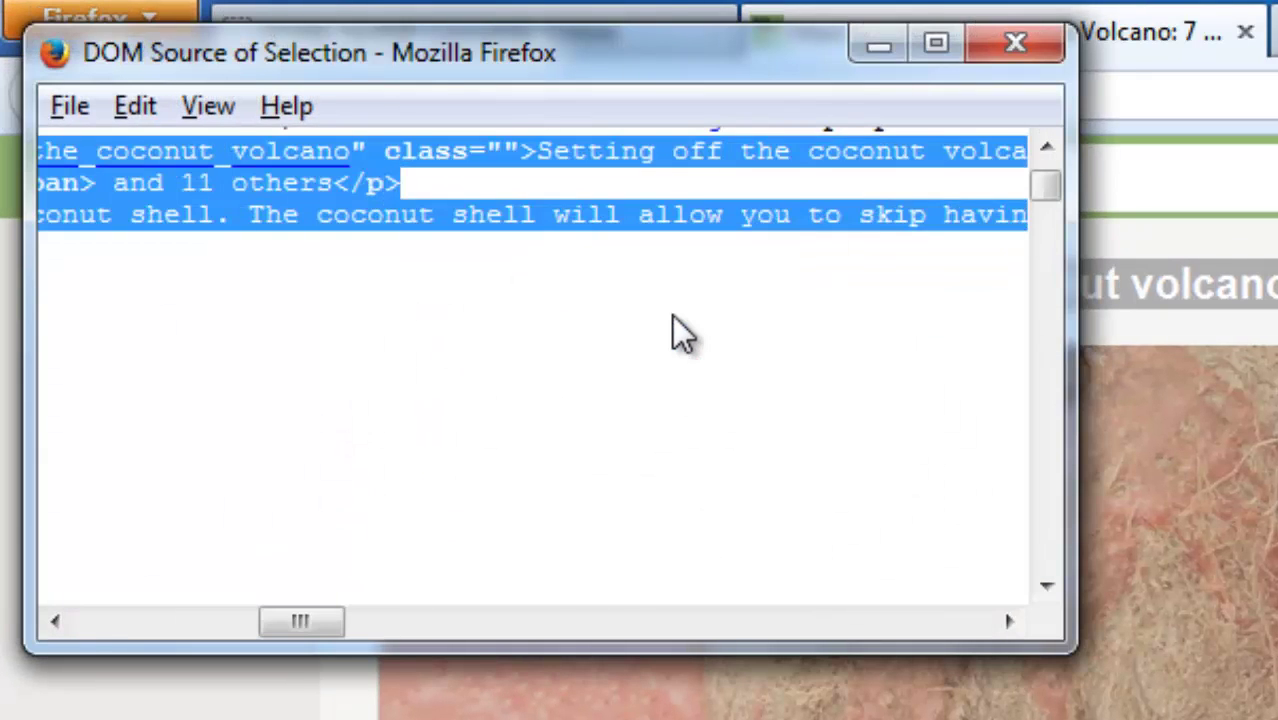
pyautogui.click(1010, 45)
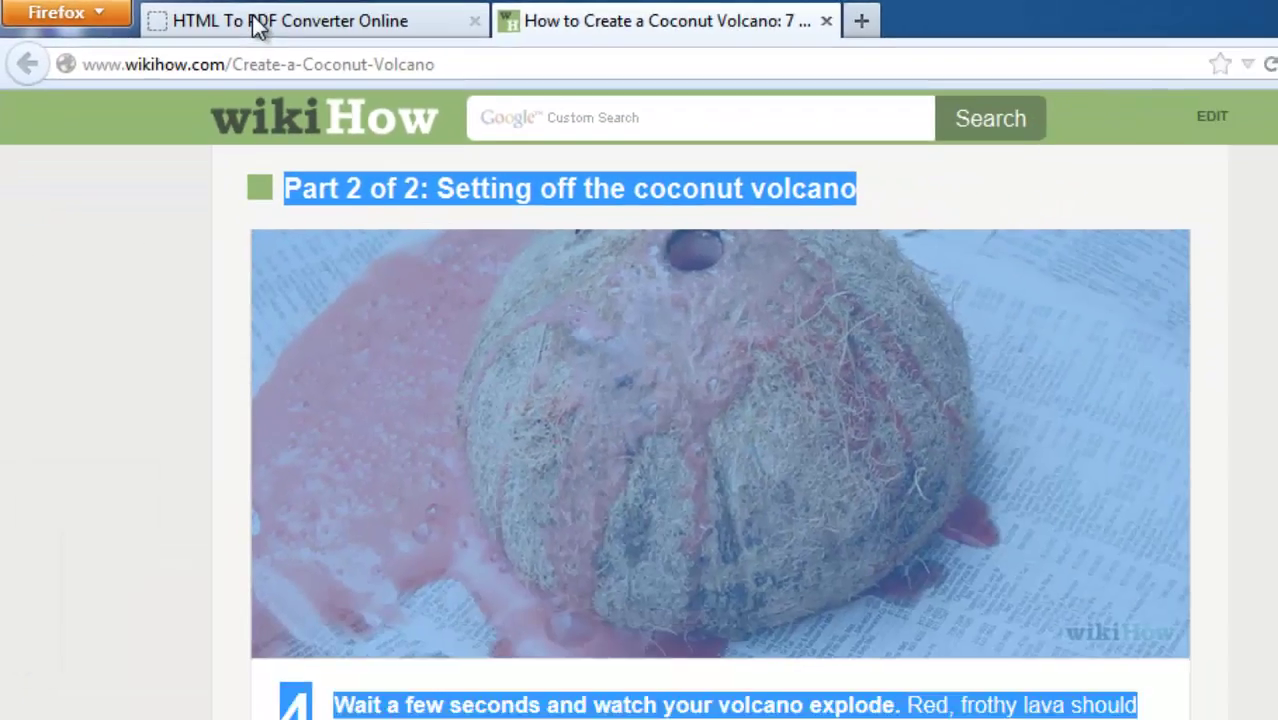
pyautogui.click(337, 33)
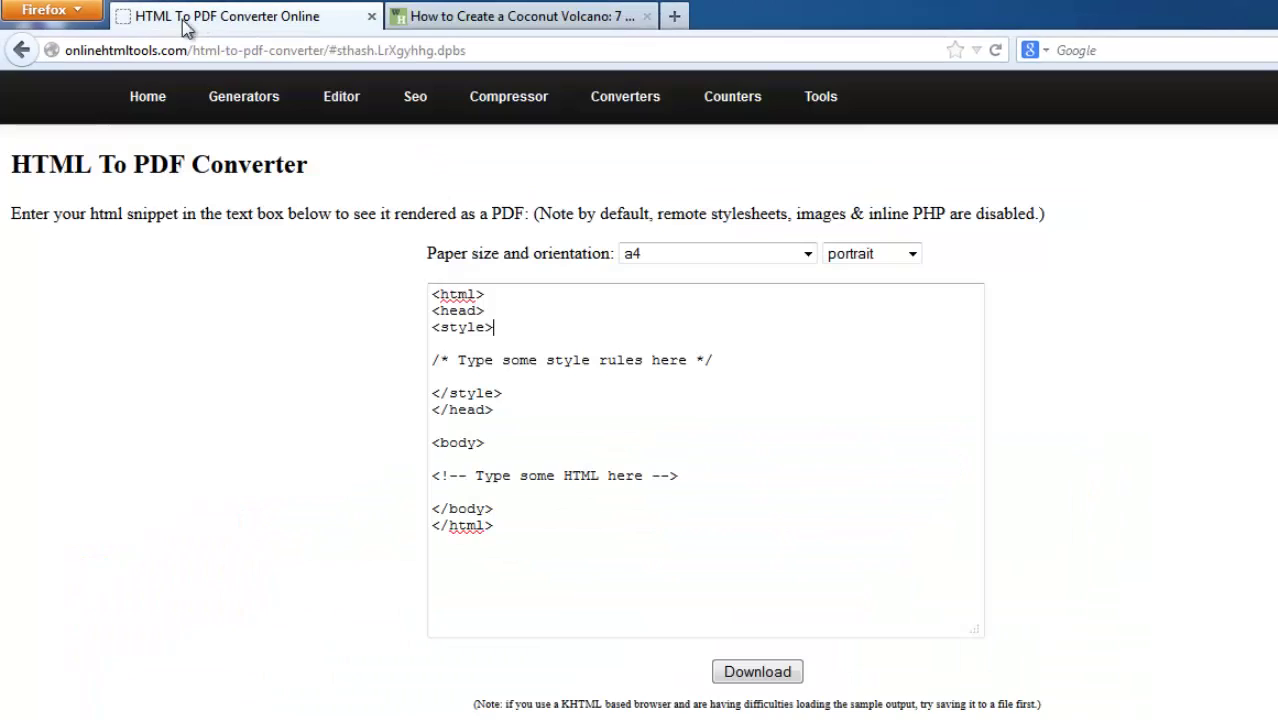
# Step: Paste the copied article HTML on a new line below the body's placeholder comment
pyautogui.moveTo(690, 476); pyautogui.dragTo(430, 478)
pyautogui.rightClick(456, 480)
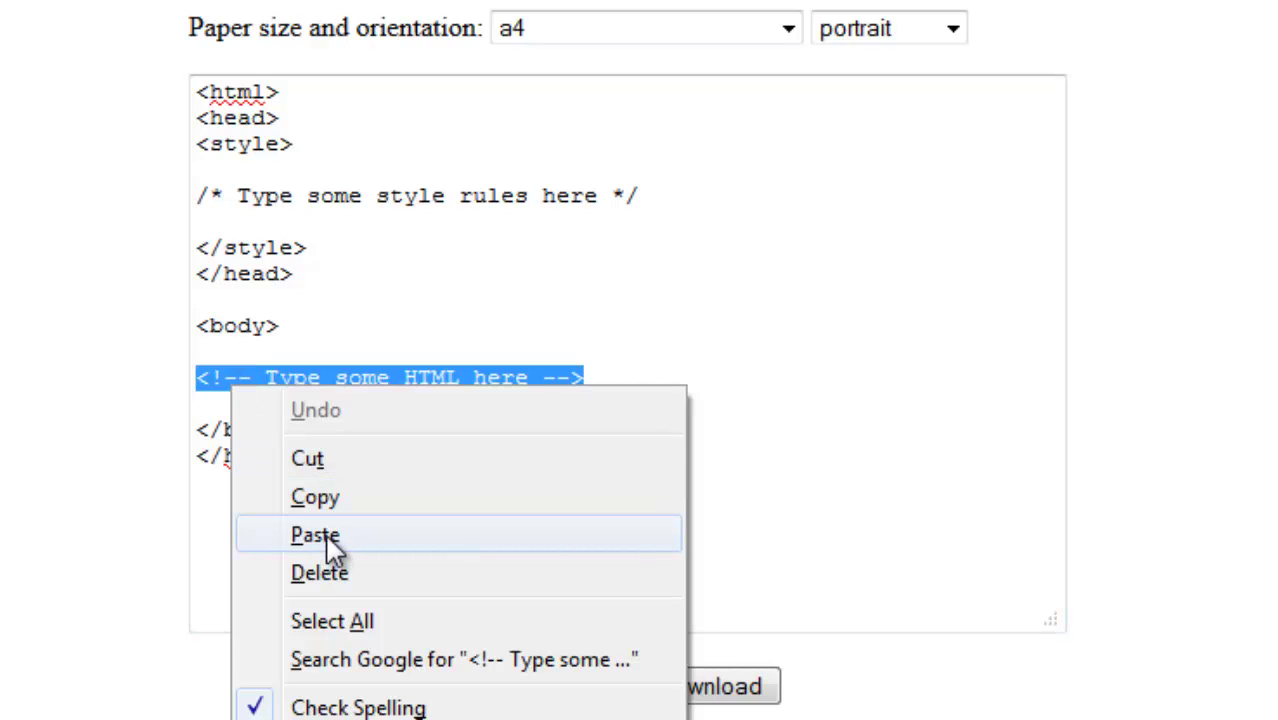
pyautogui.click(339, 342)
pyautogui.click(270, 398)
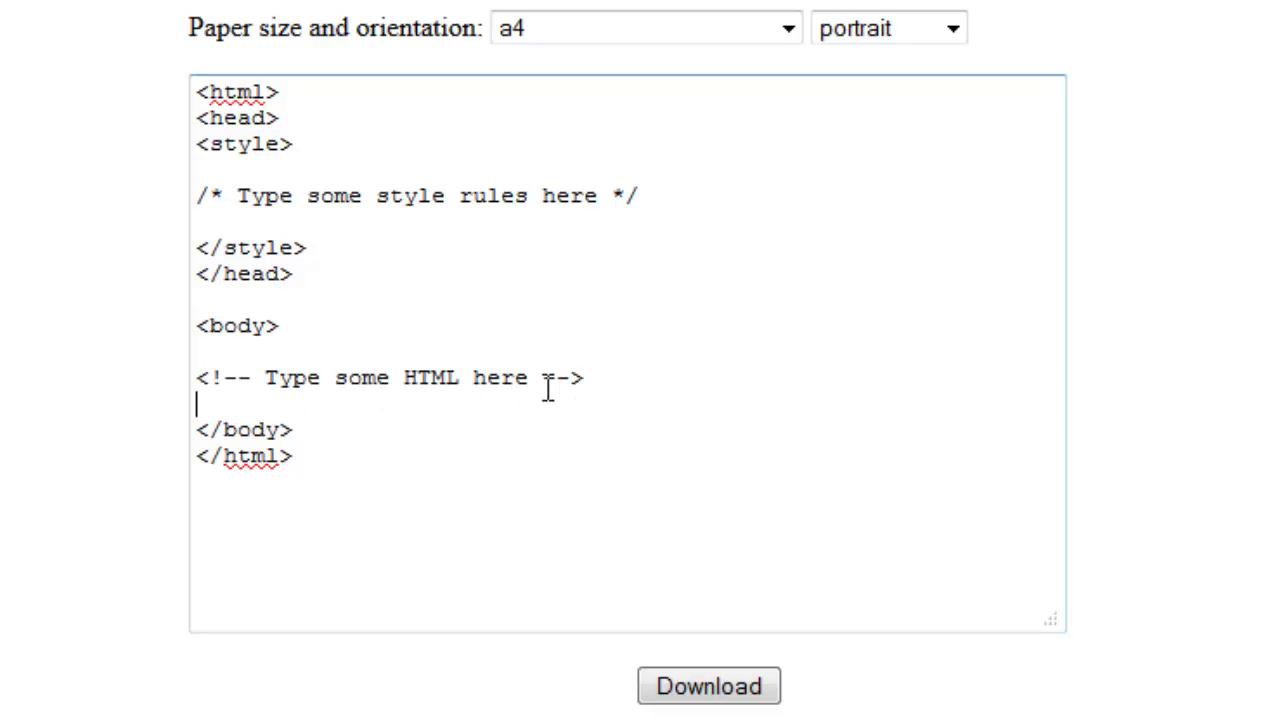
pyautogui.rightClick(251, 400)
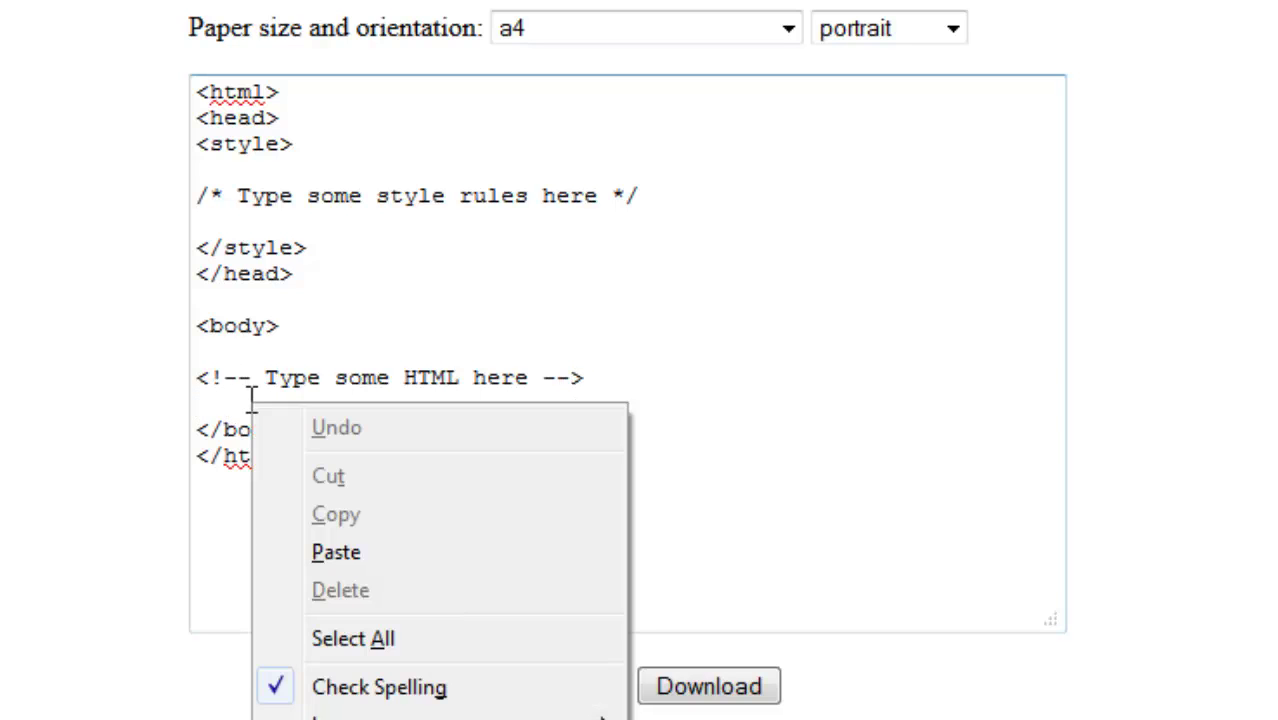
pyautogui.click(337, 556)
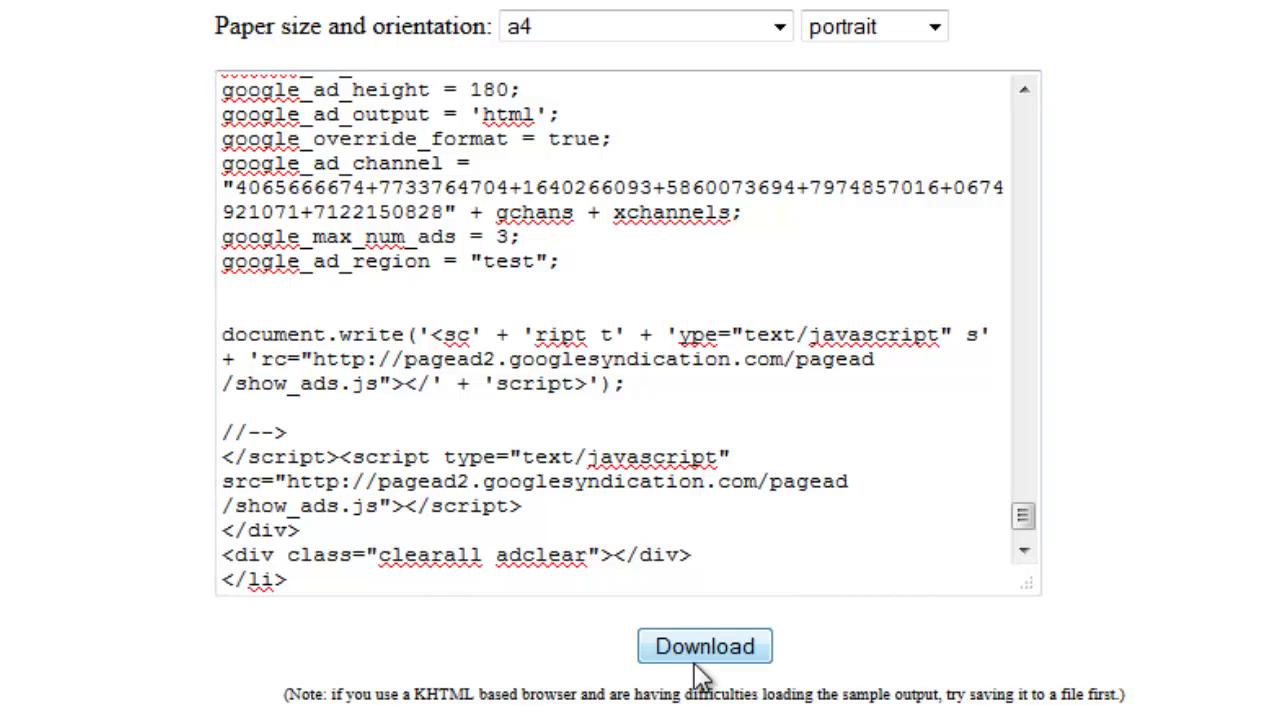
# Step: Convert the HTML to PDF, save it, and open converted(1).pdf from the downloads list
pyautogui.click(690, 646)
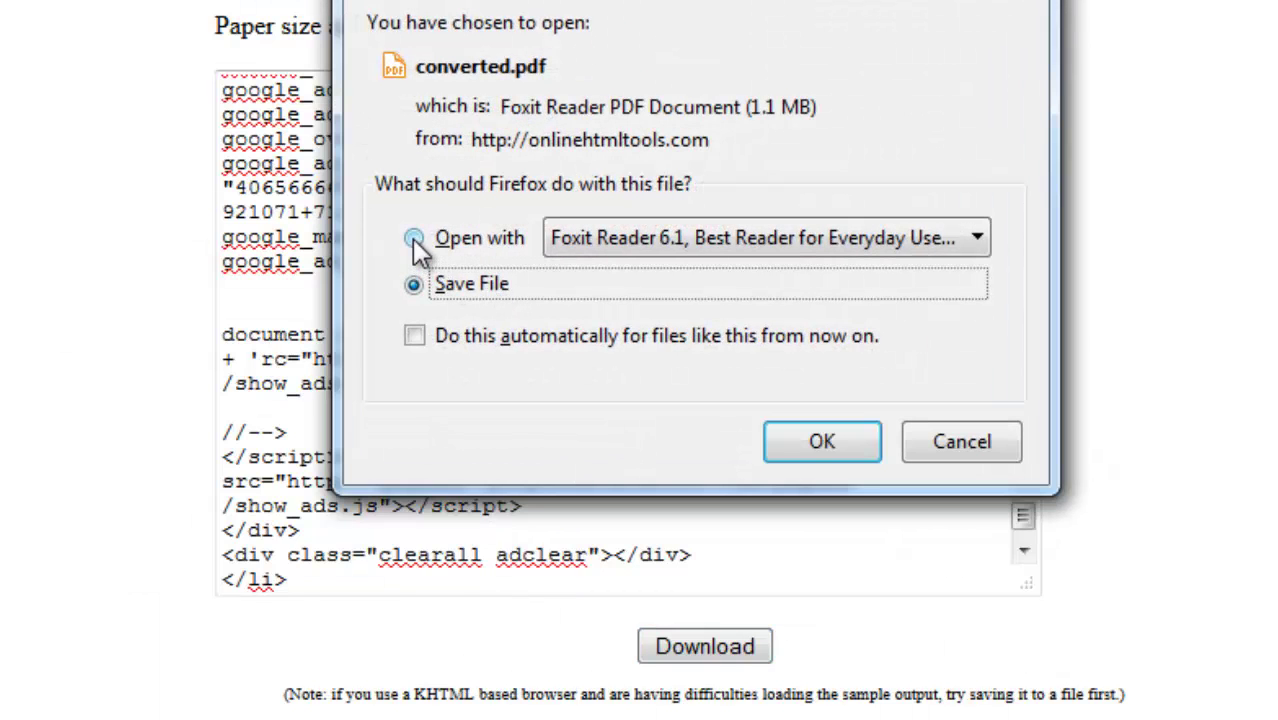
pyautogui.click(822, 441)
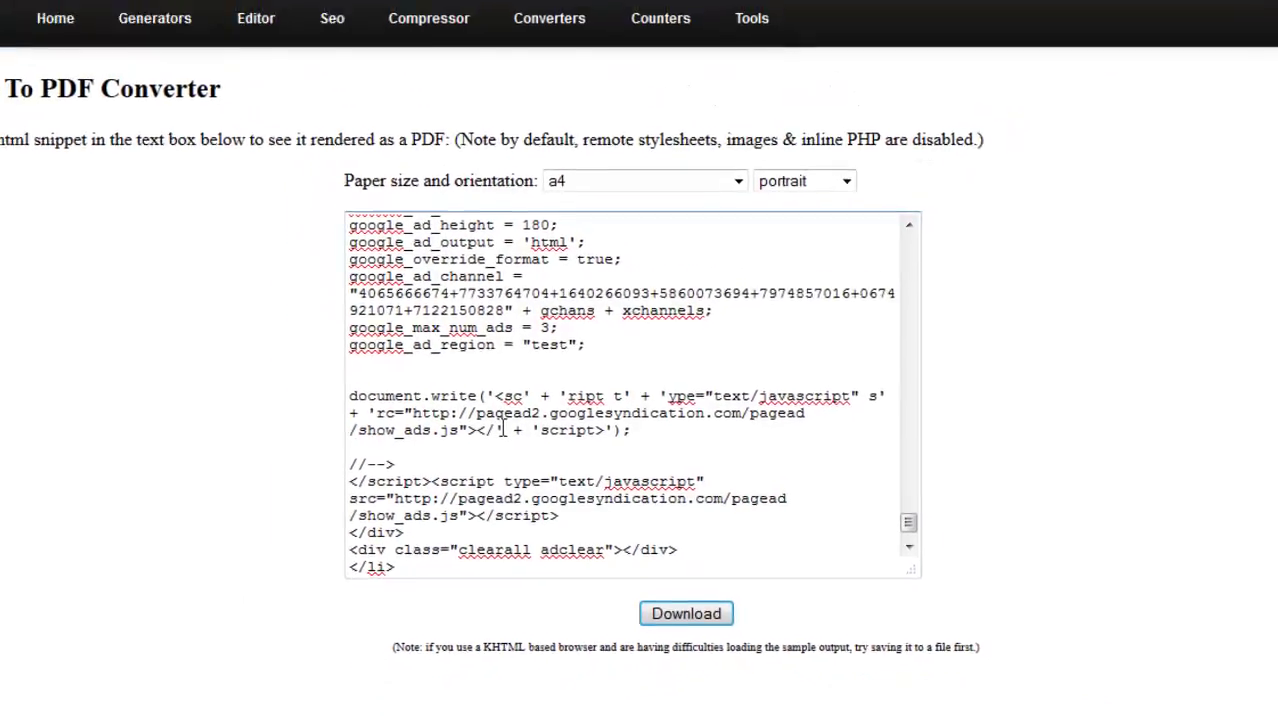
pyautogui.click(1225, 44)
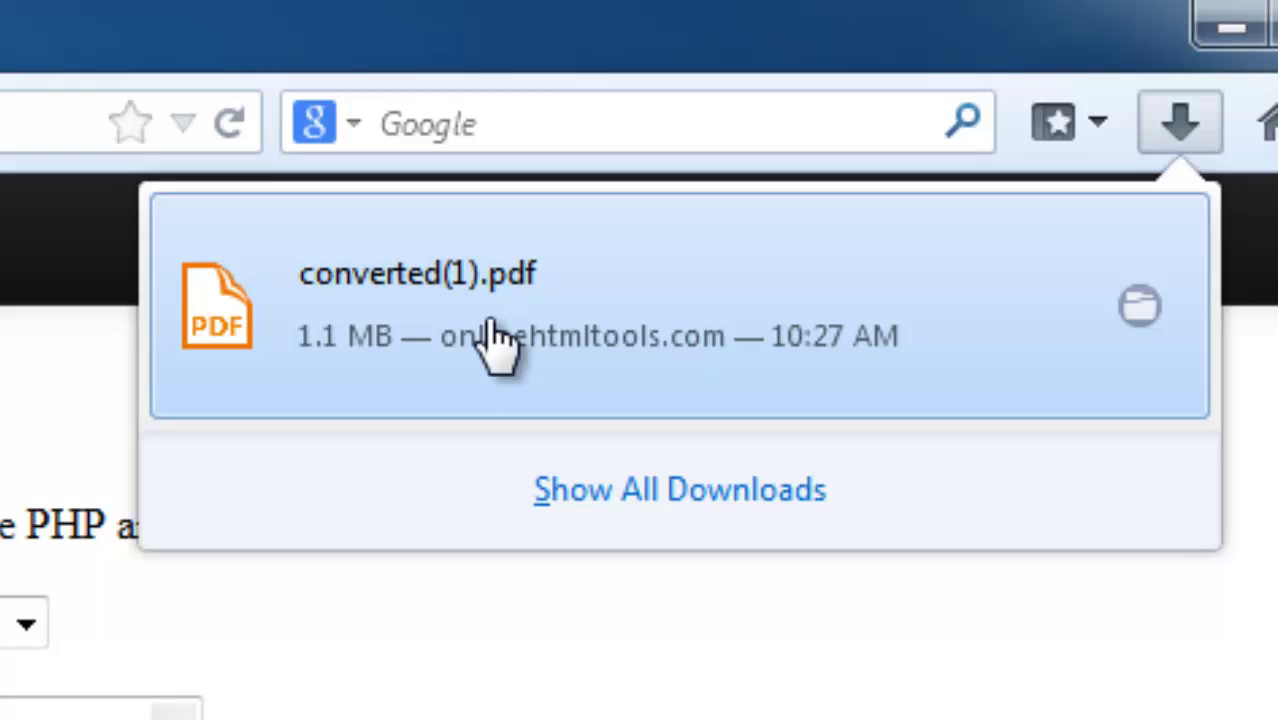
pyautogui.click(450, 290)
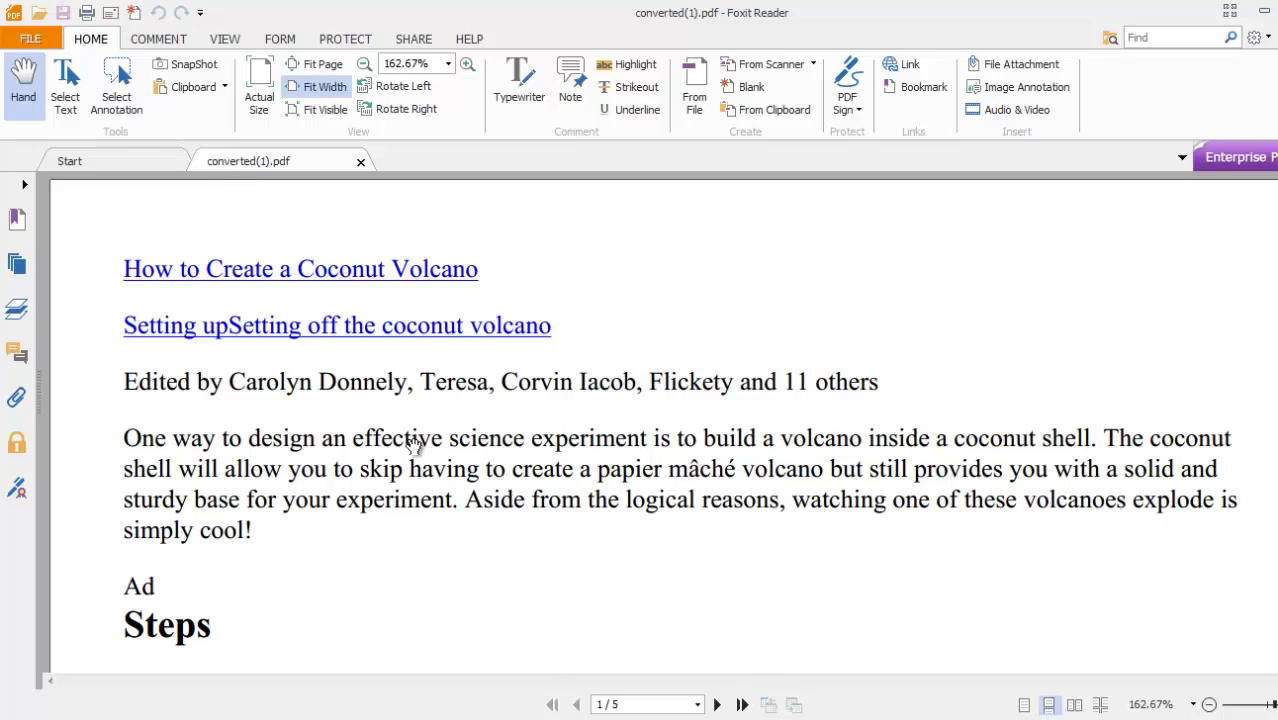
# Step: Scroll through converted(1).pdf's five pages in Foxit Reader and back to the top
pyautogui.scroll(-10, 408, 442)
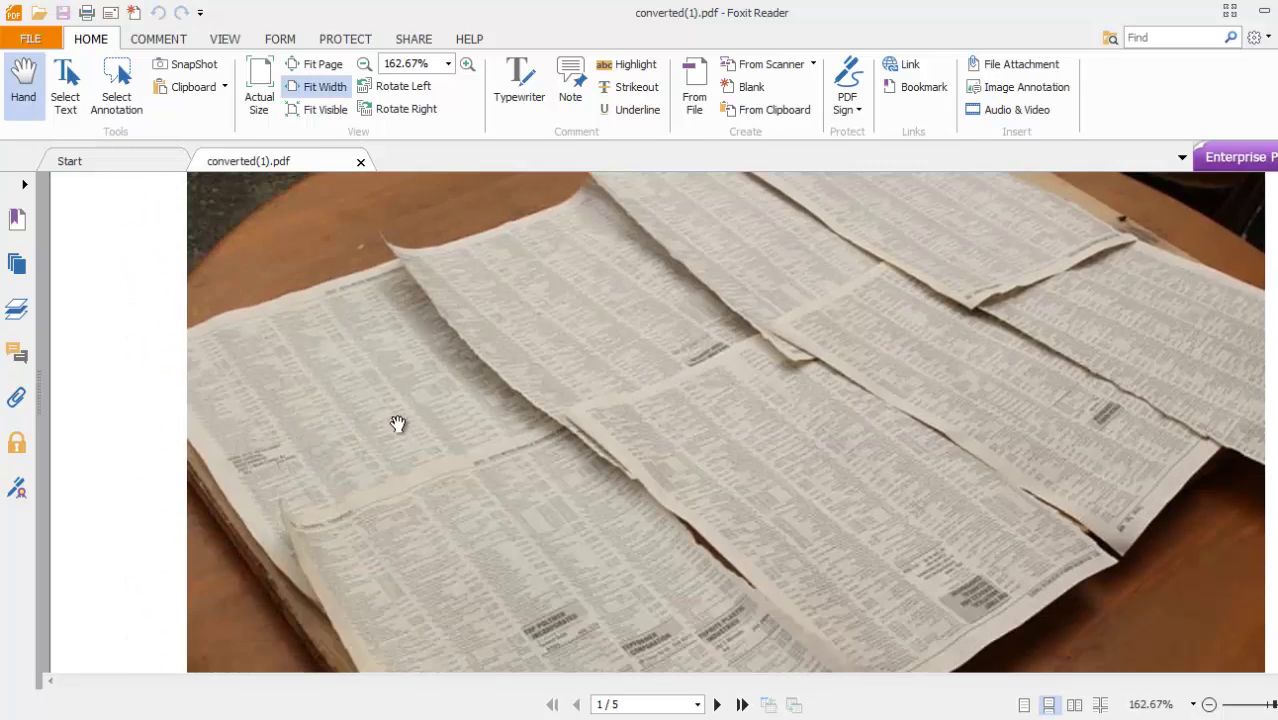
pyautogui.scroll(-5, 398, 421)
pyautogui.scroll(-5, 398, 421)
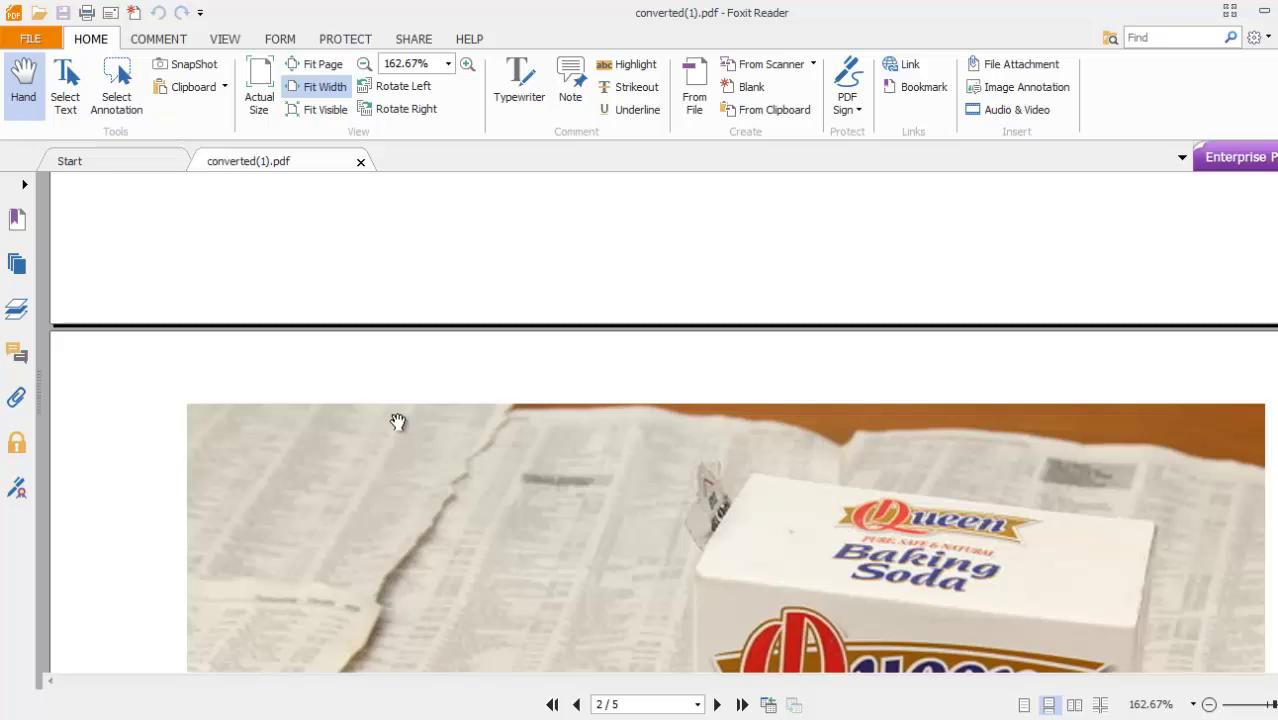
pyautogui.scroll(-10, 398, 421)
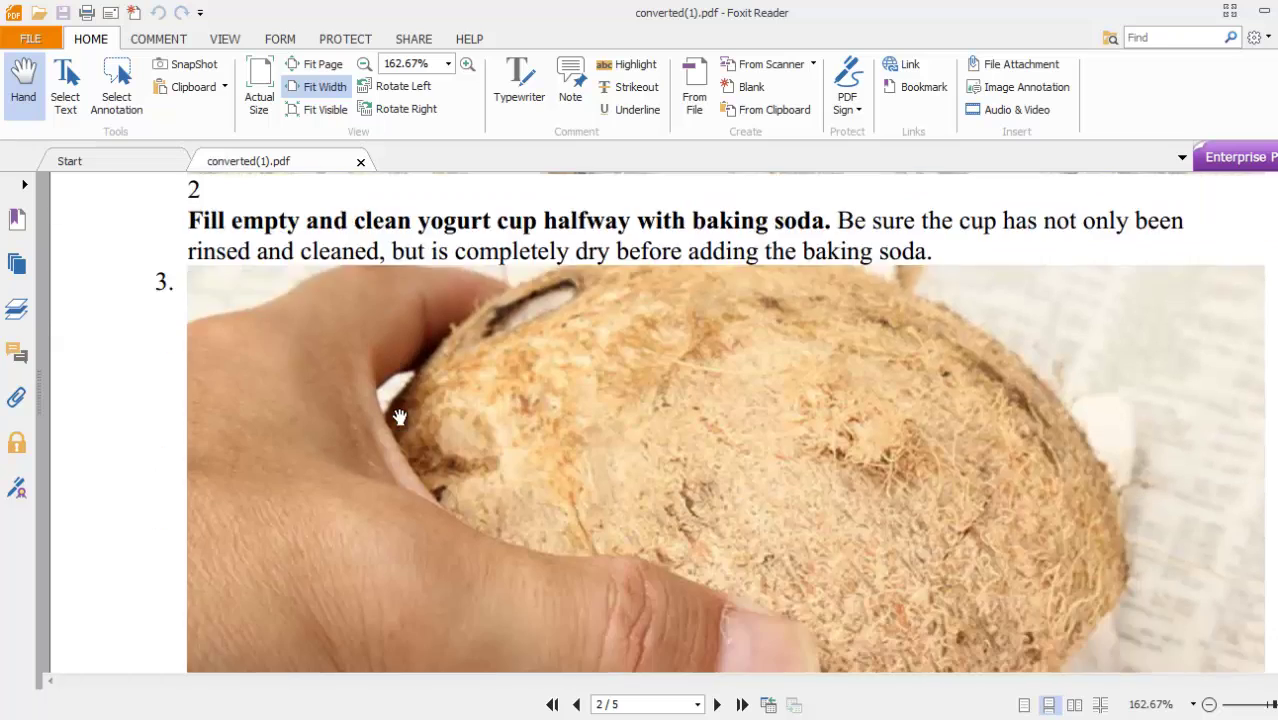
pyautogui.scroll(-10, 399, 416)
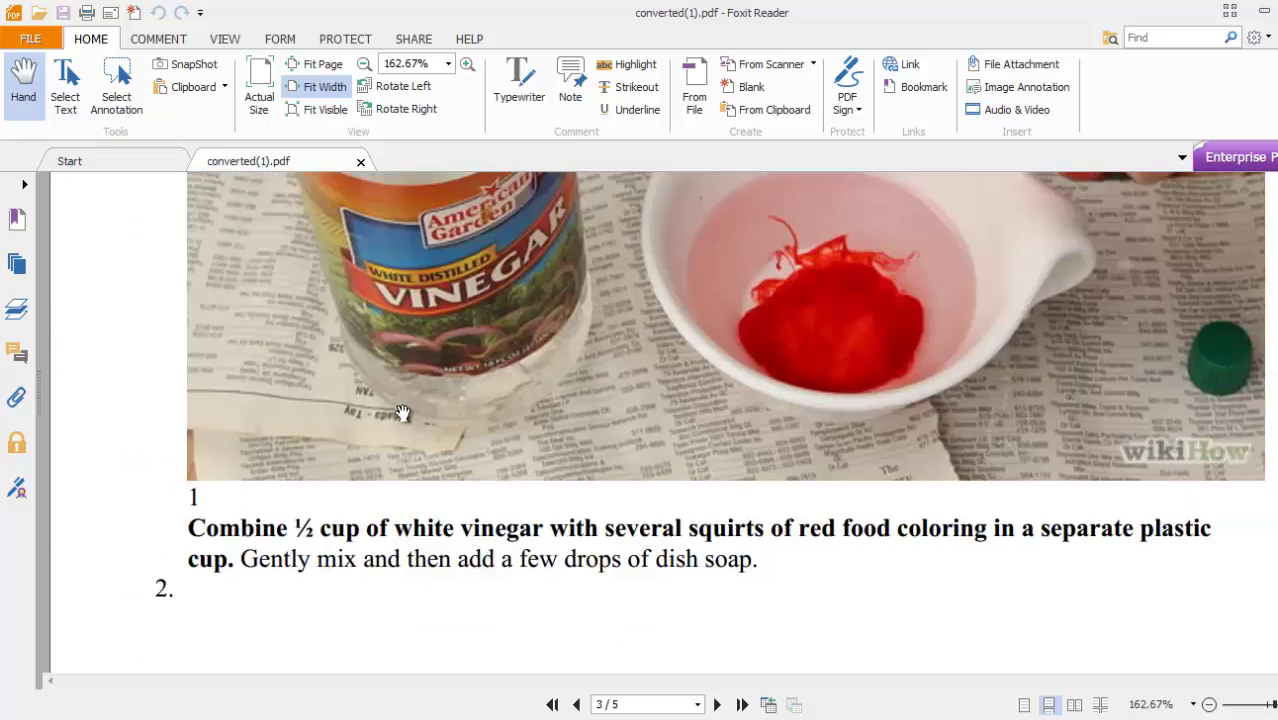
pyautogui.scroll(-10, 403, 413)
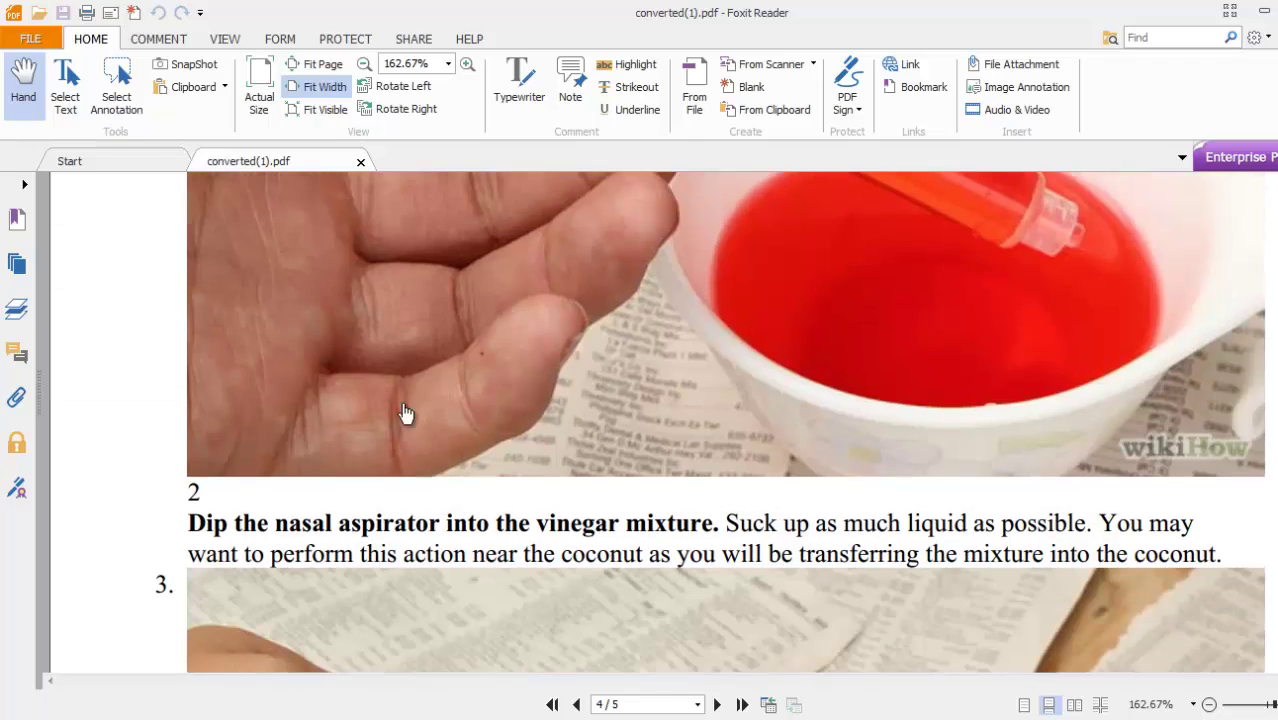
pyautogui.scroll(-10, 401, 413)
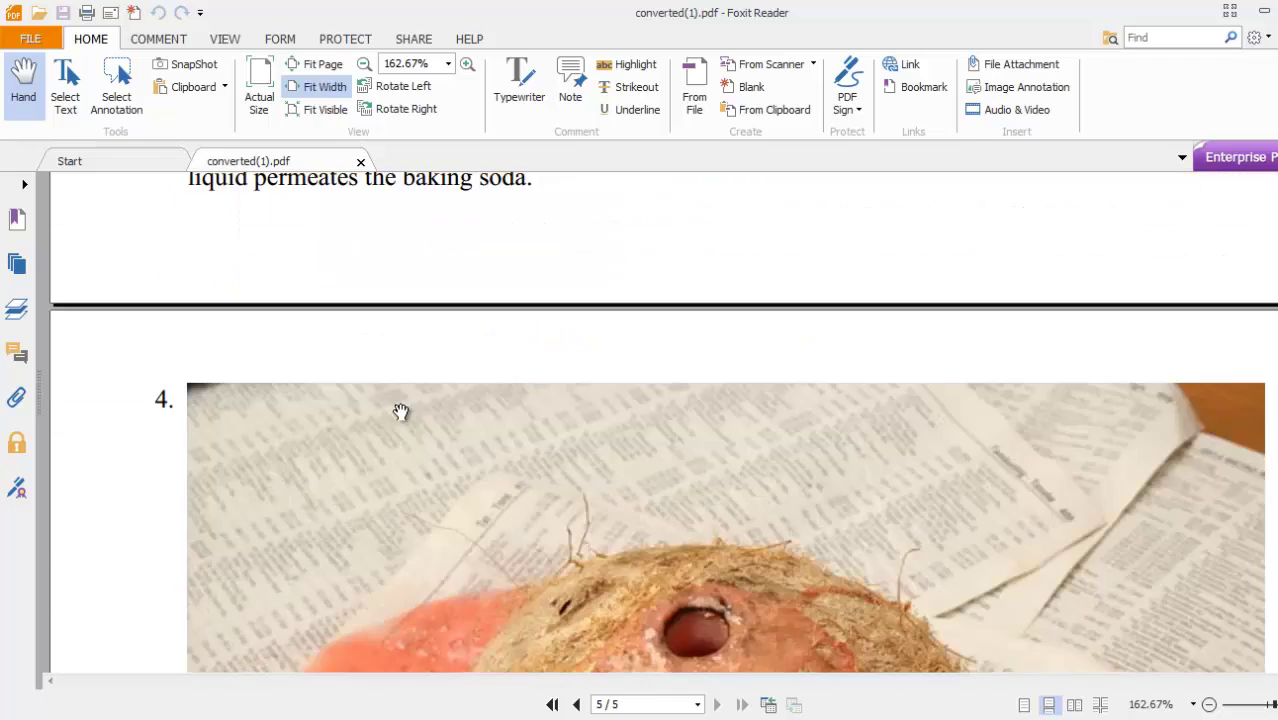
pyautogui.scroll(-10, 400, 413)
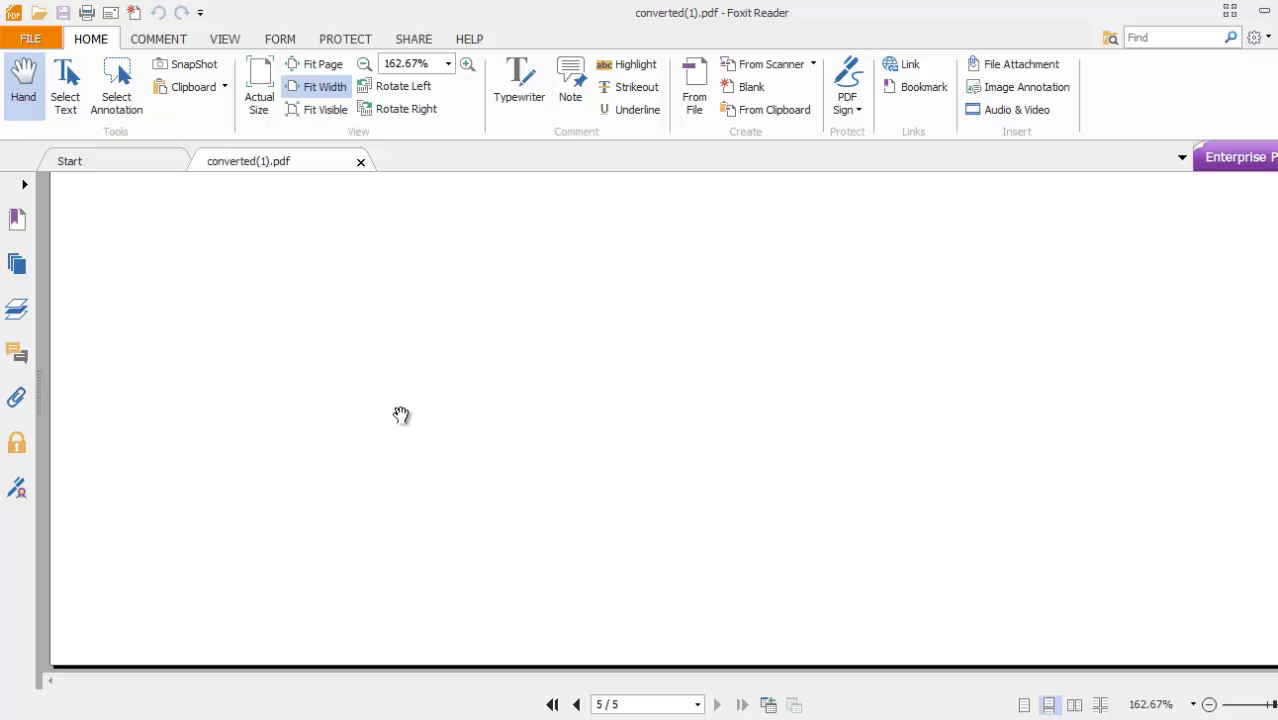
pyautogui.scroll(10, 401, 414)
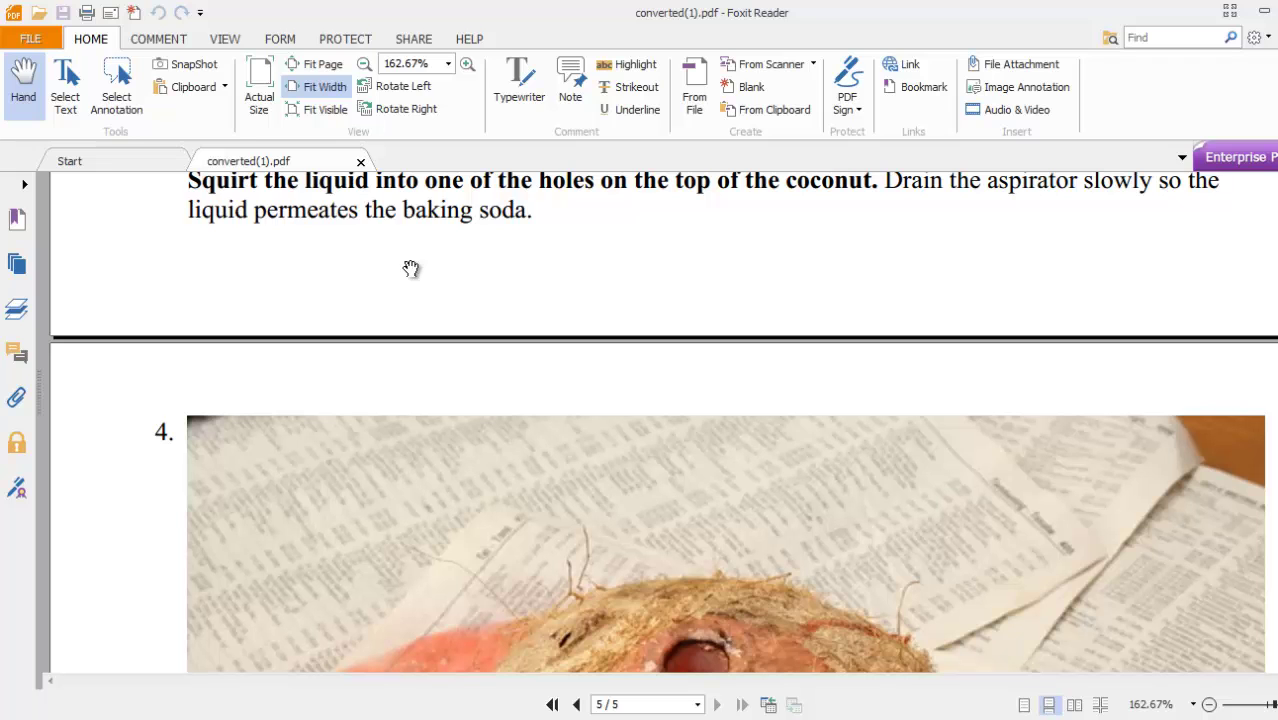
pyautogui.scroll(8, 410, 268)
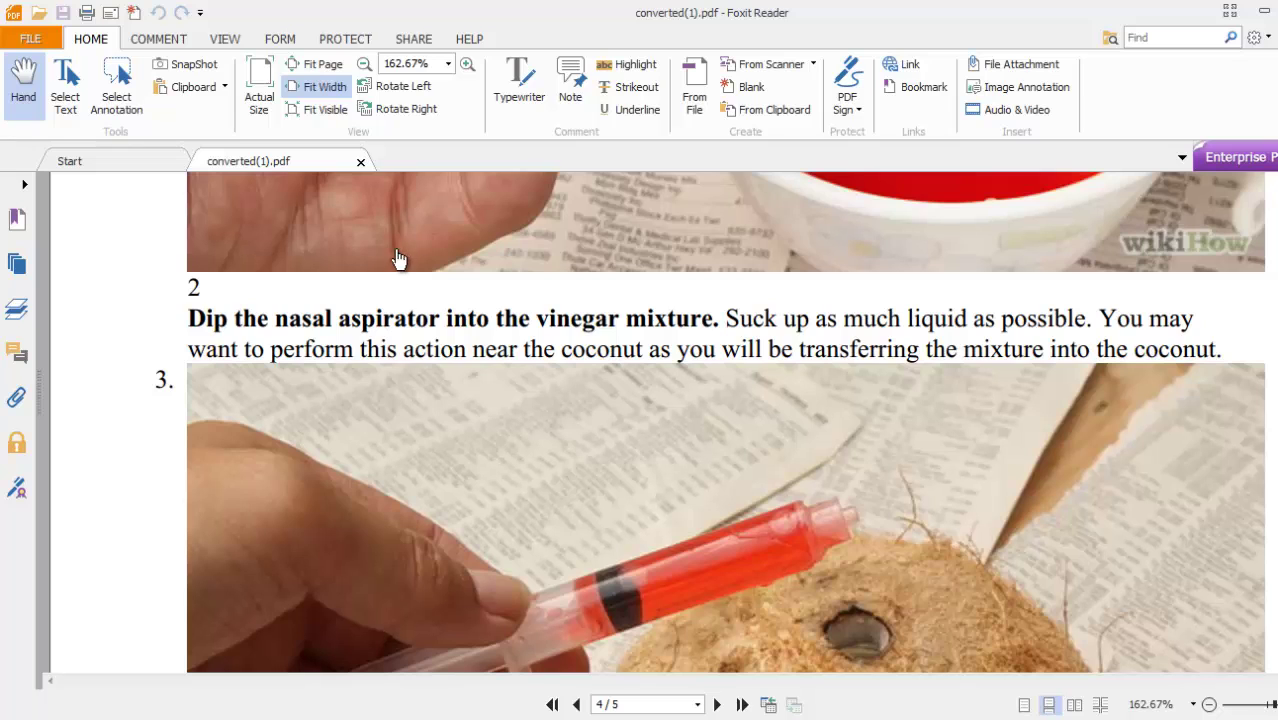
pyautogui.scroll(10, 395, 258)
pyautogui.scroll(8, 388, 251)
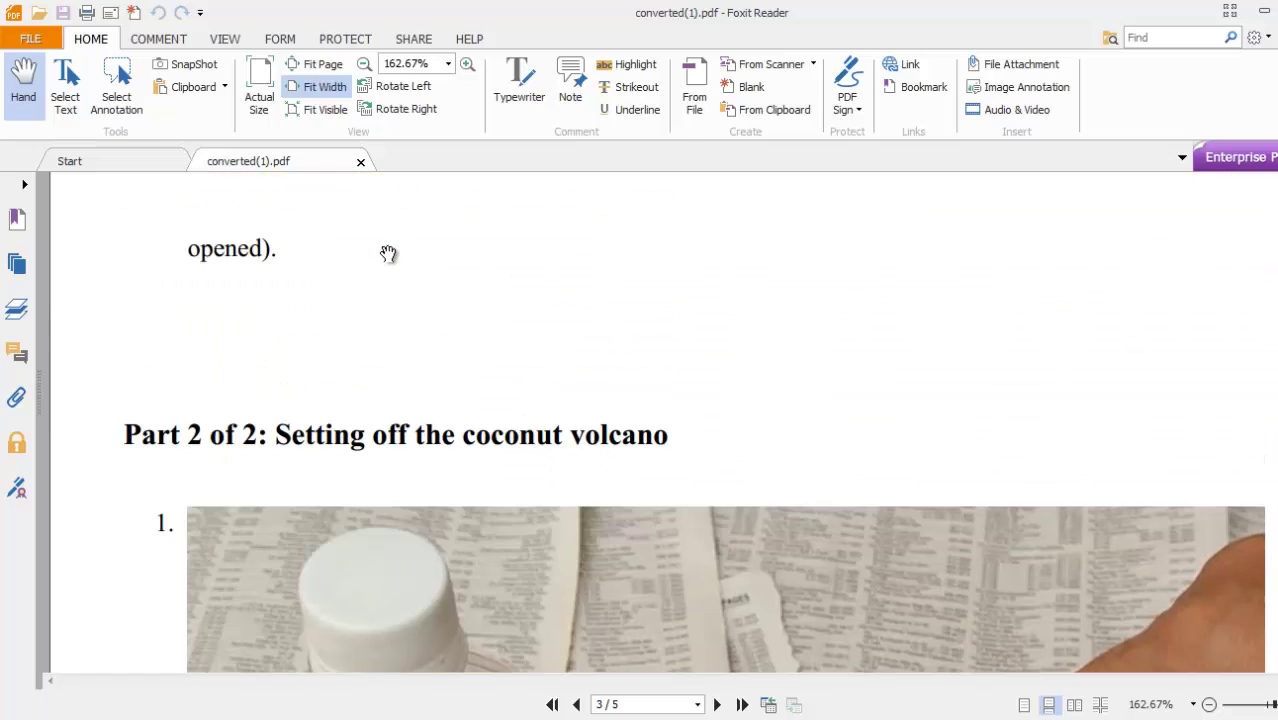
pyautogui.scroll(15, 388, 253)
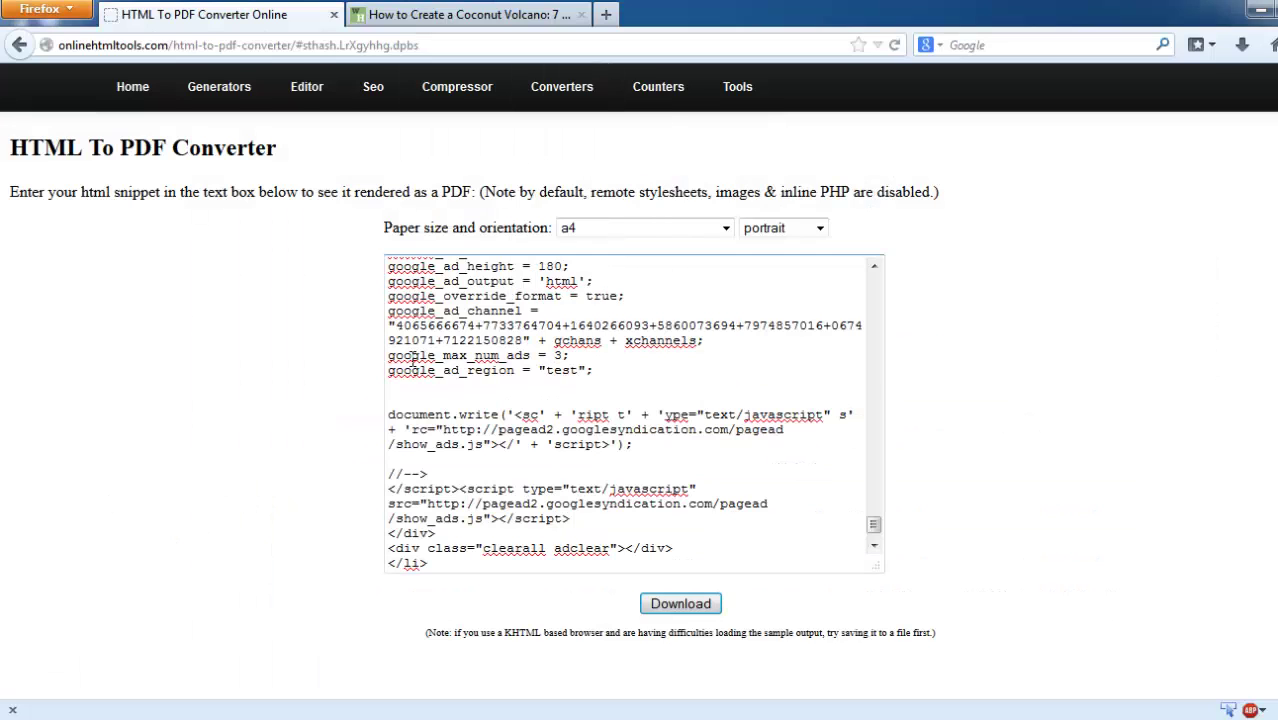
pyautogui.scroll(7, 412, 357)
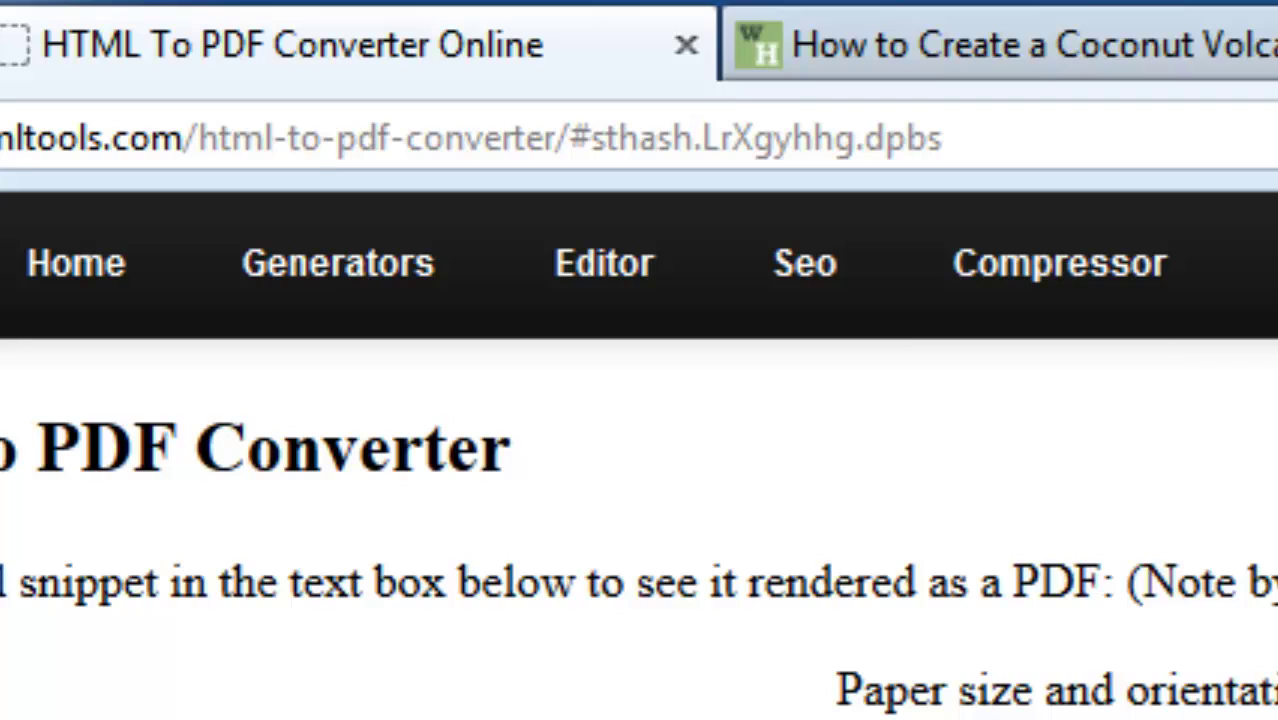
# Step: Open the site's Wysiwyg Editor from the Editor menu in a new tab
pyautogui.moveTo(1047, 300)
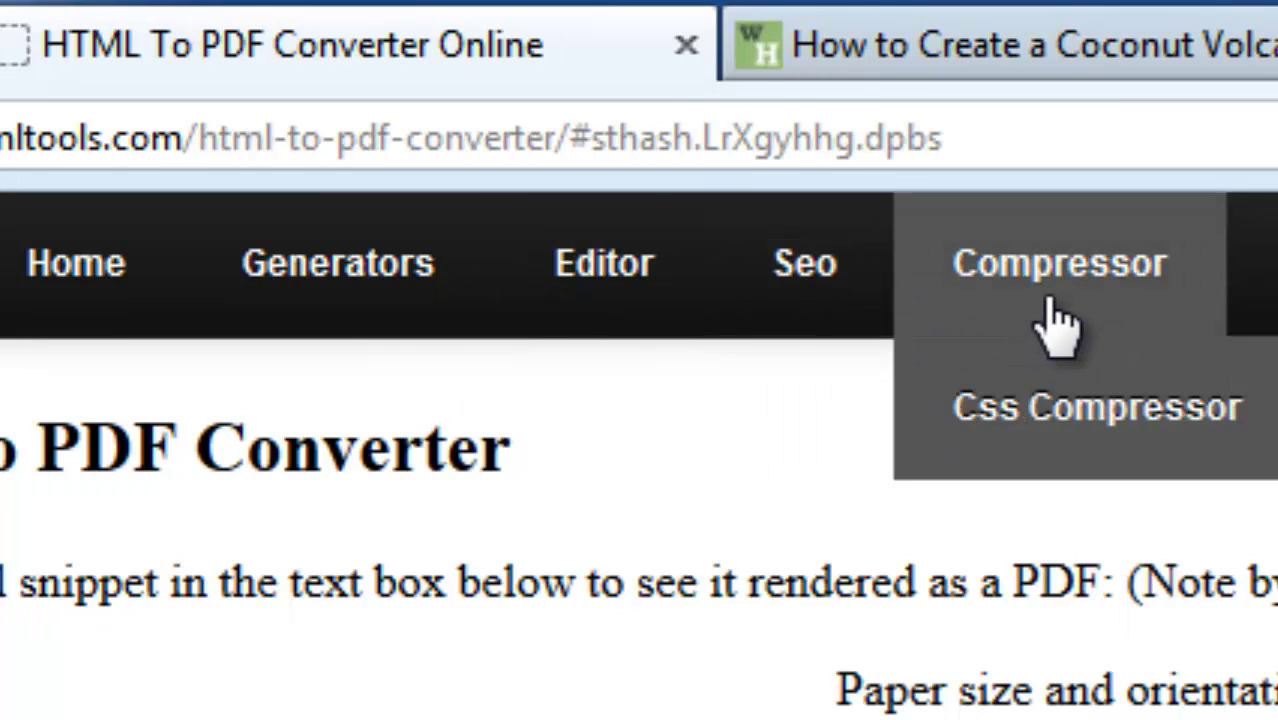
pyautogui.moveTo(635, 290)
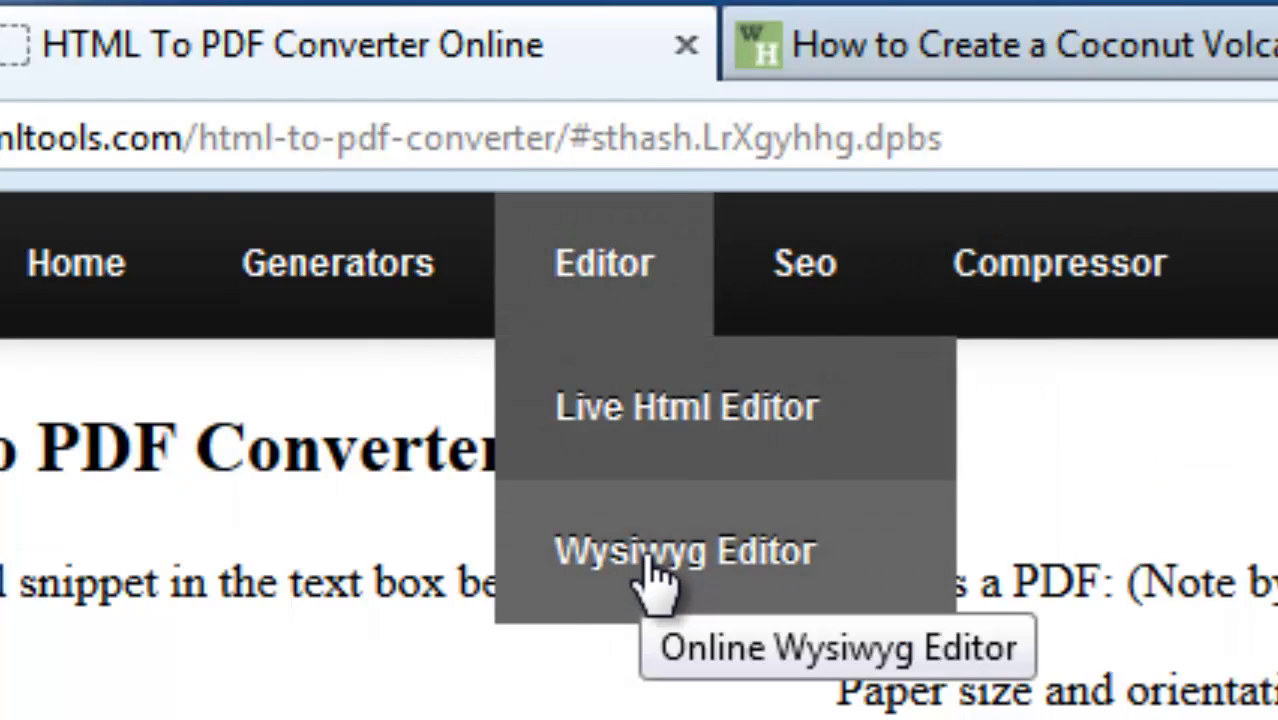
pyautogui.click(662, 562)
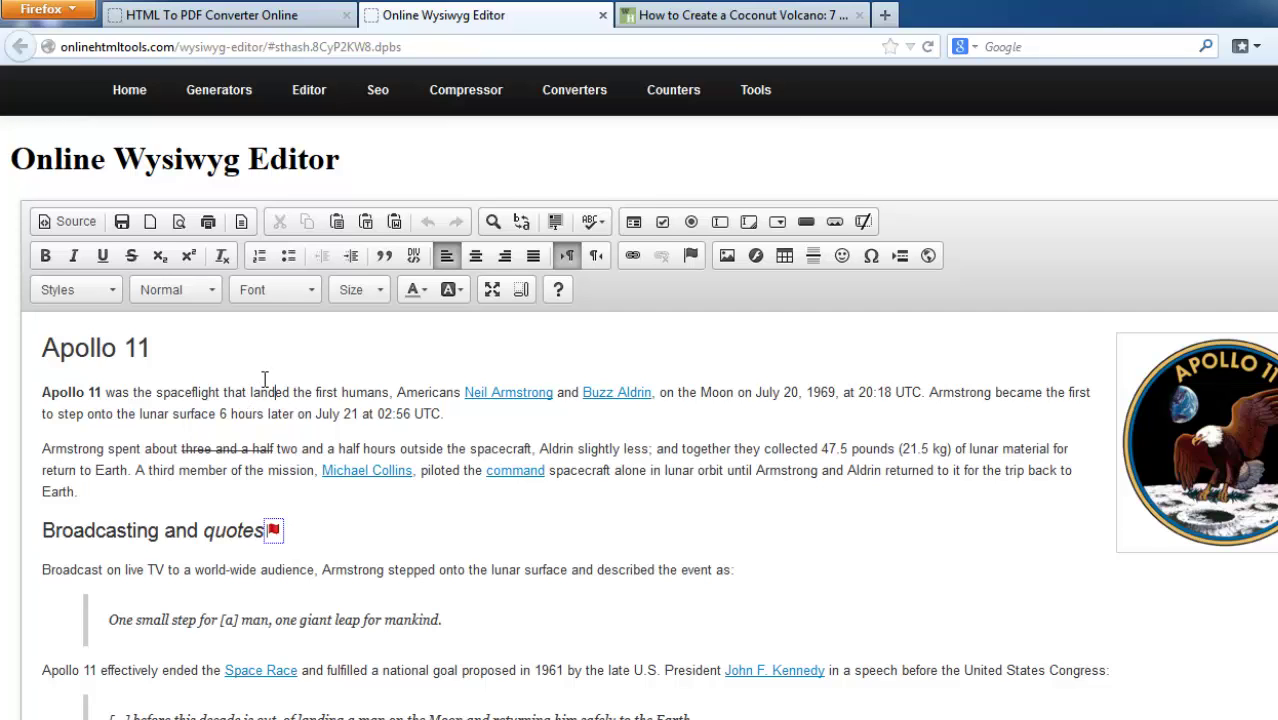
# Step: Replace the Apollo 11 sample with the article HTML pasted as source, then return to WYSIWYG view
pyautogui.hotkey('ctrl', 'a')
pyautogui.press('Delete')
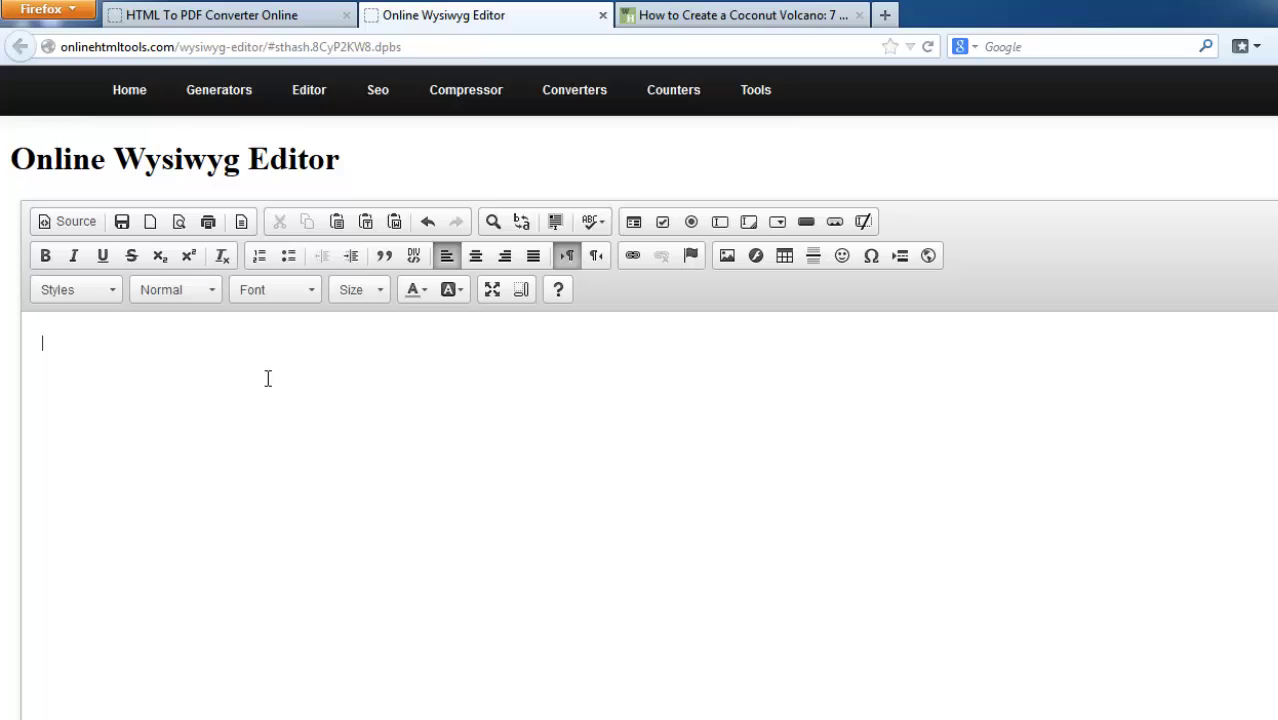
pyautogui.hotkey('ctrl', 'v')
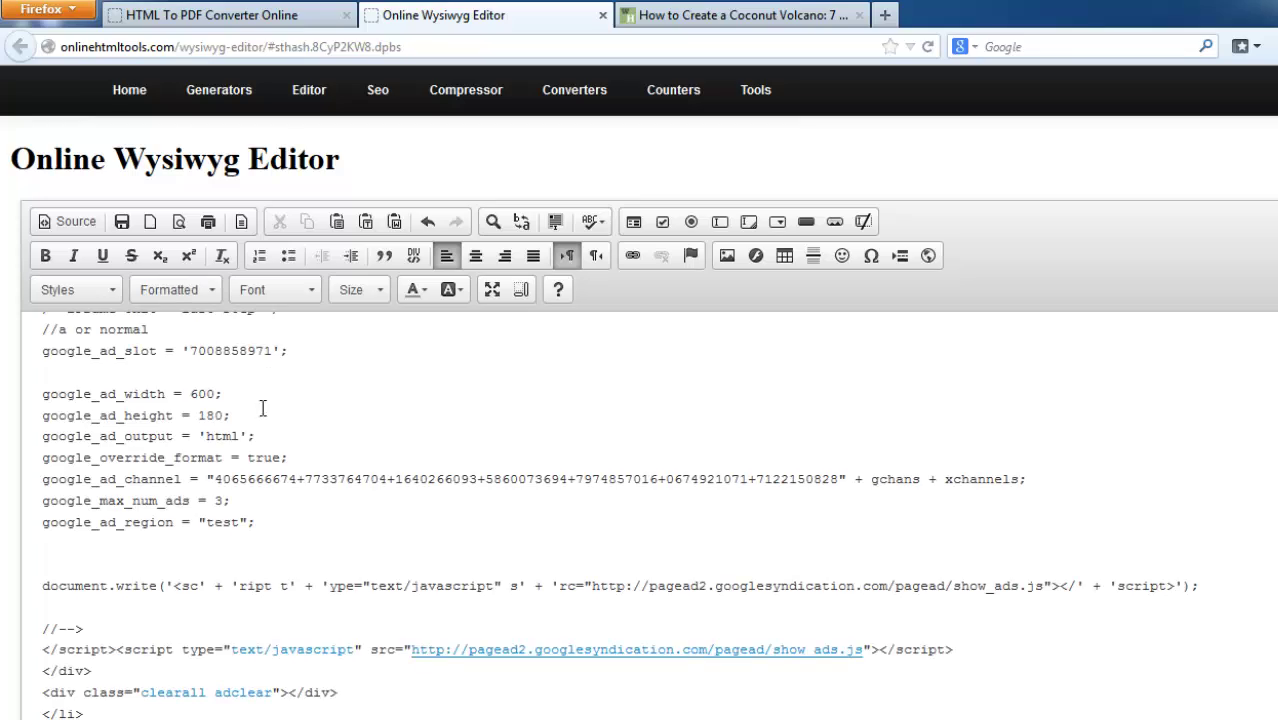
pyautogui.scroll(10, 266, 443)
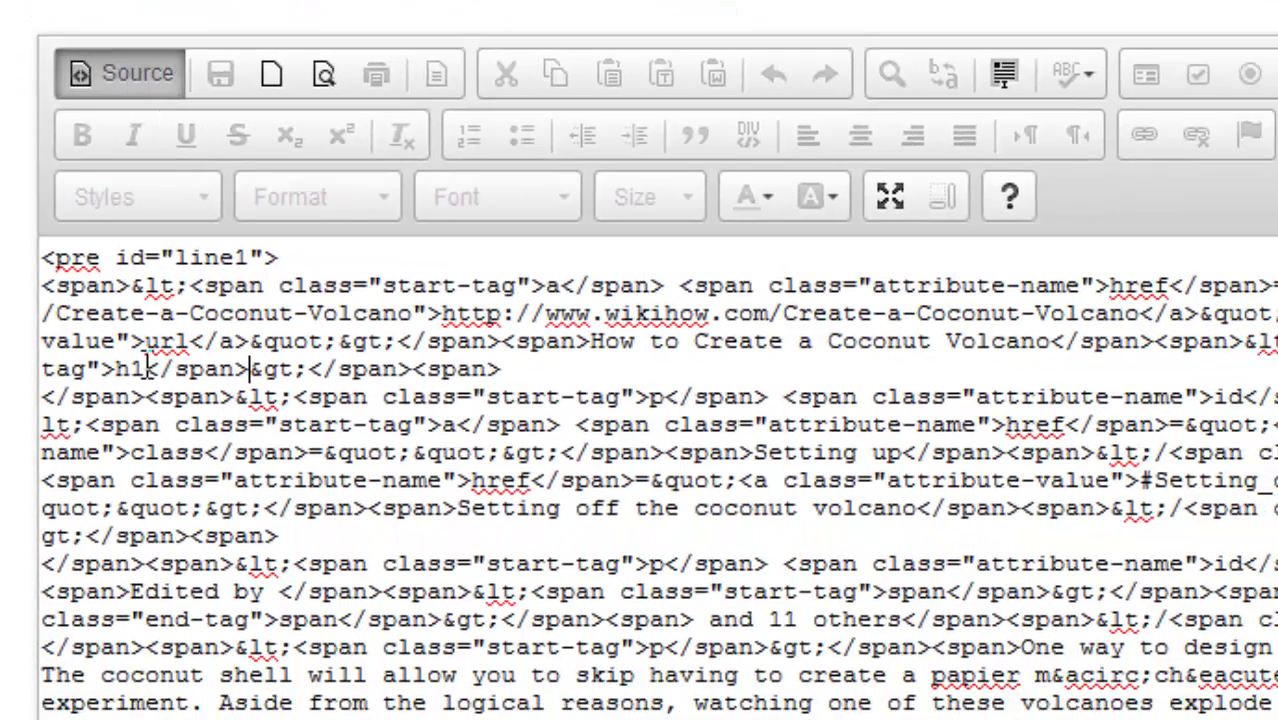
pyautogui.hotkey('ctrl', 'a')
pyautogui.press('Delete')
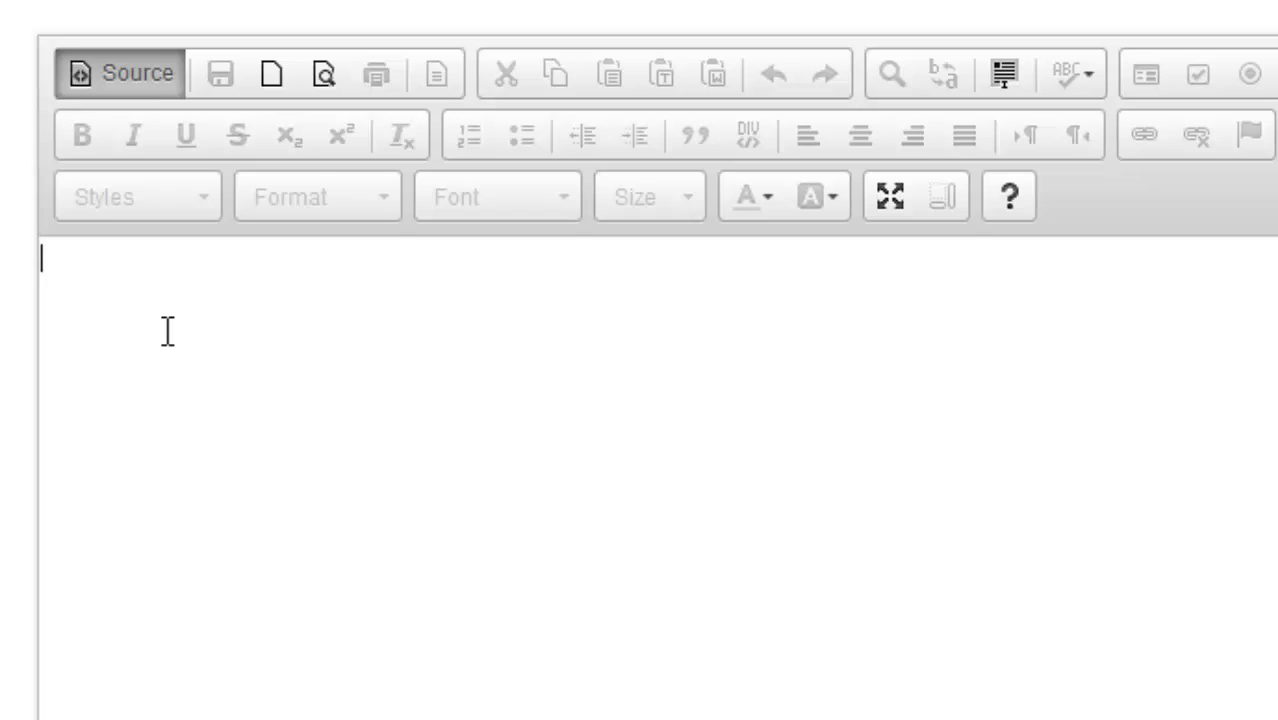
pyautogui.hotkey('ctrl', 'v')
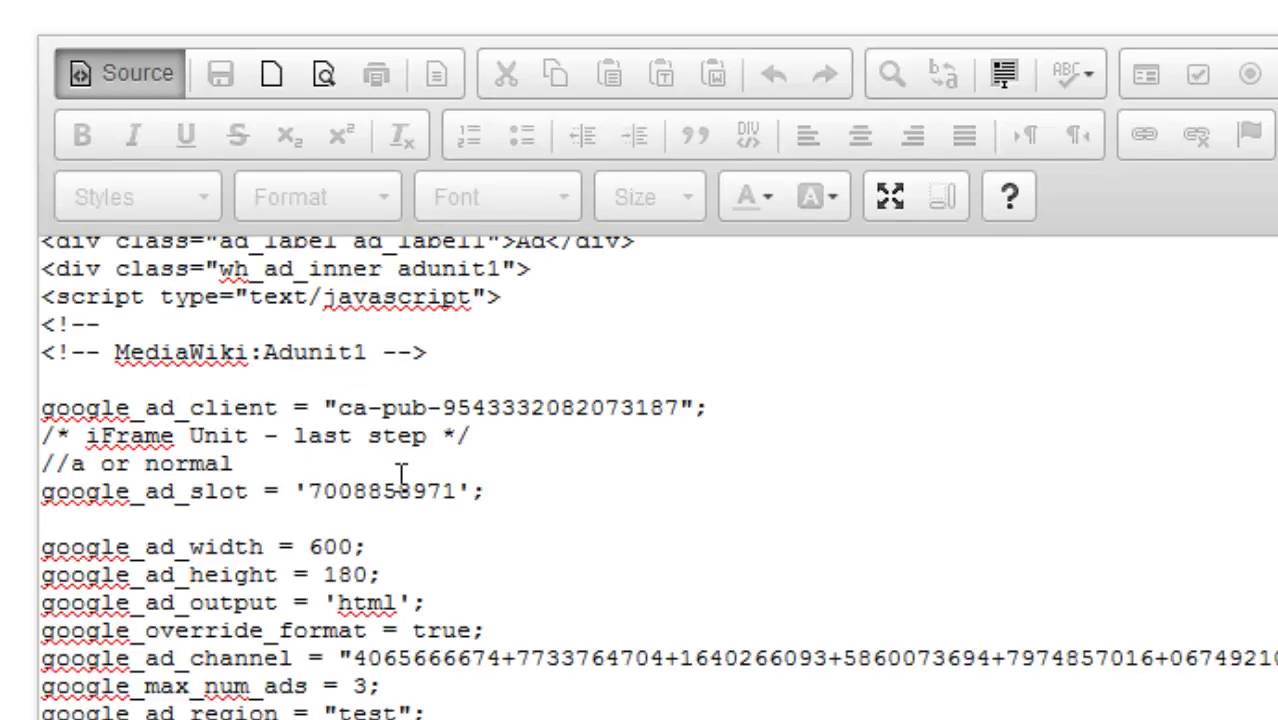
pyautogui.click(119, 73)
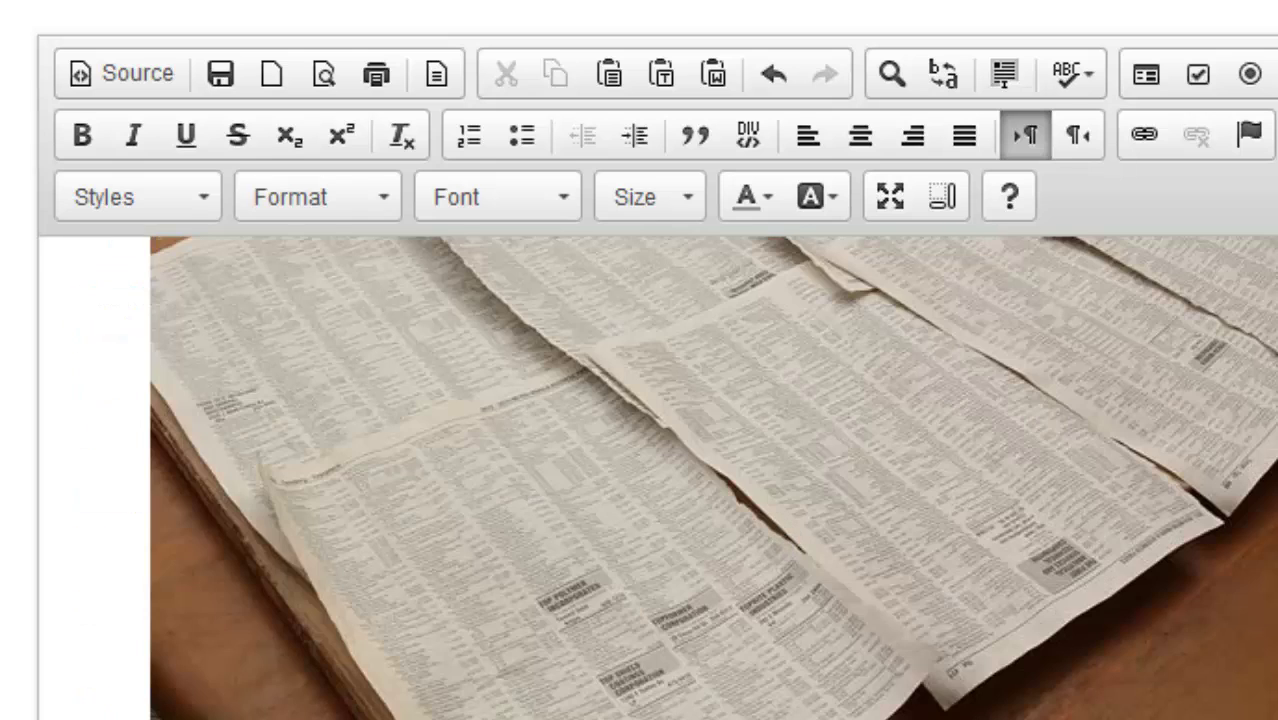
# Step: Select the whole coconut volcano article and strip all its hyperlinks with Unlink
pyautogui.hotkey('ctrl', 'a')
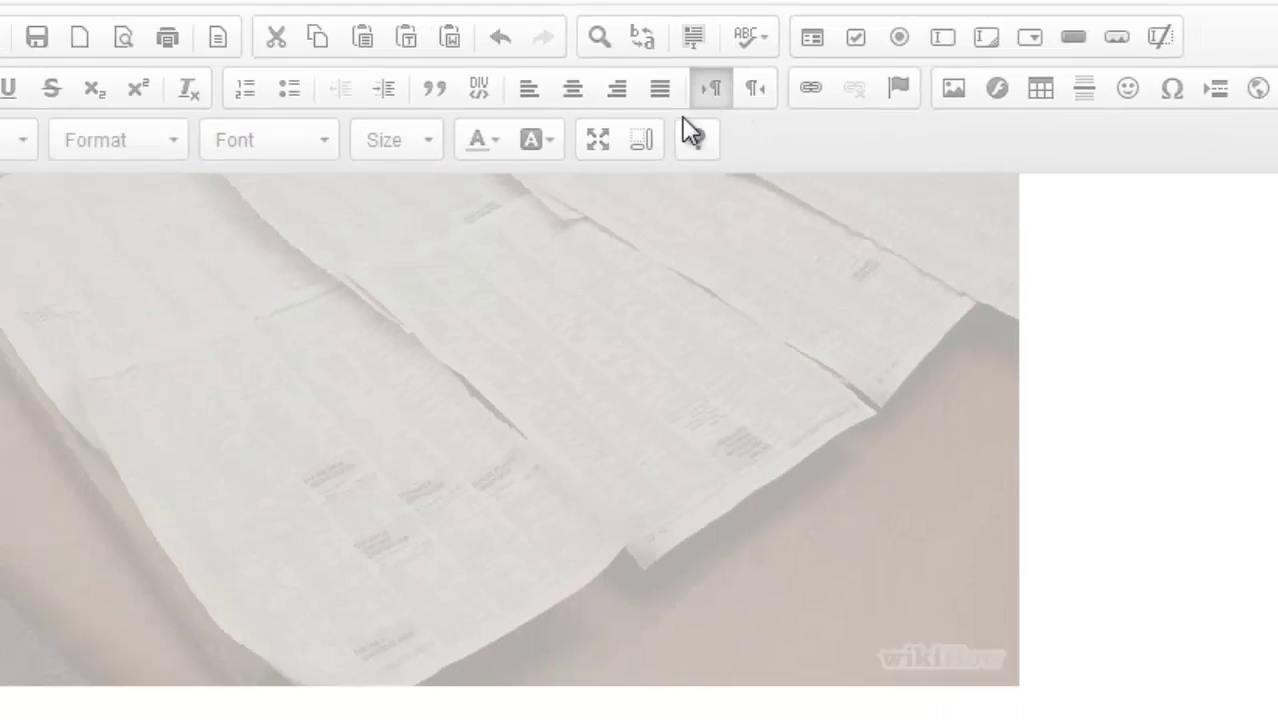
pyautogui.hotkey('ctrl', 'l')
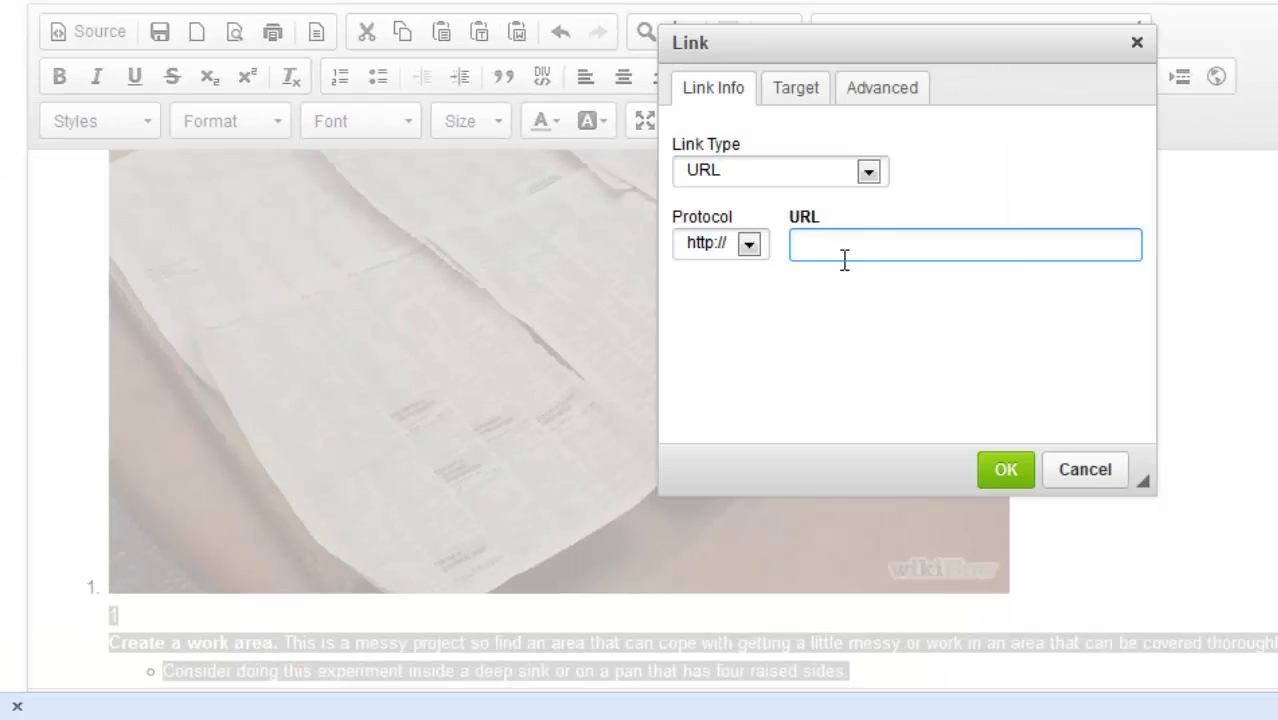
pyautogui.click(1003, 472)
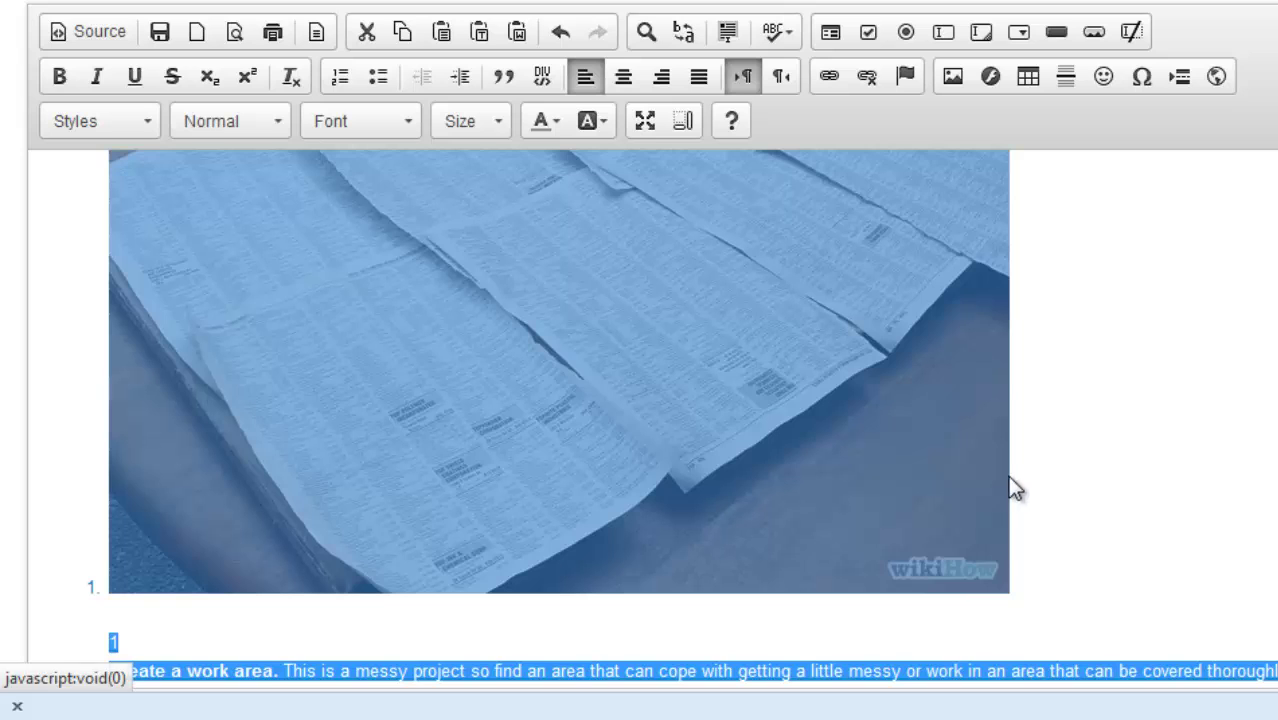
pyautogui.scroll(5, 1223, 475)
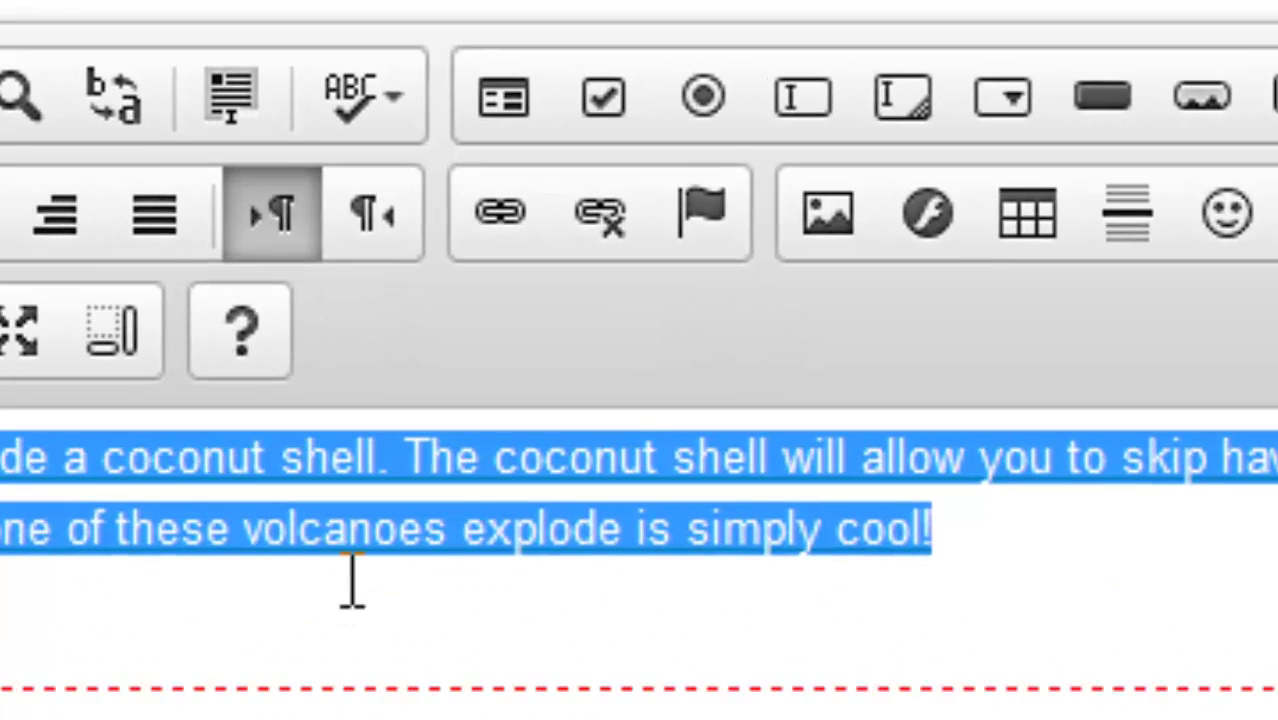
pyautogui.click(603, 236)
pyautogui.click(428, 662)
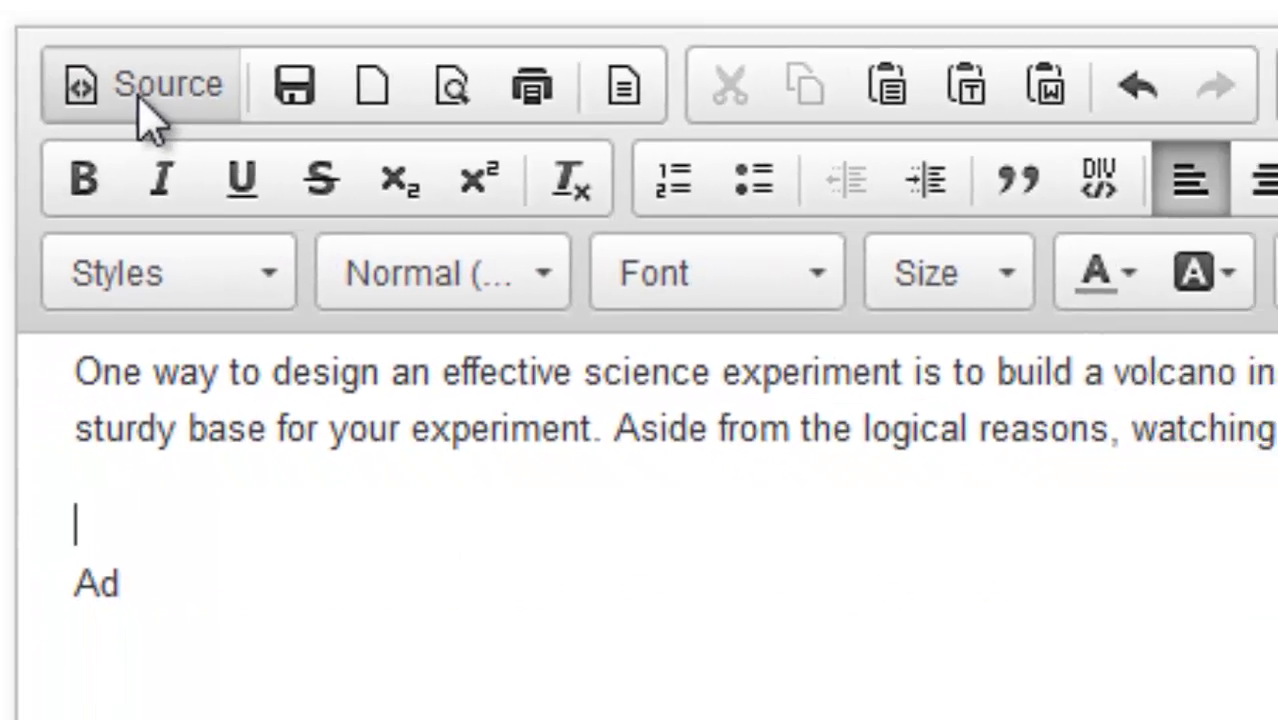
# Step: Copy the link-free article's full HTML source in Source view, undoing an accidental paste
pyautogui.click(150, 115)
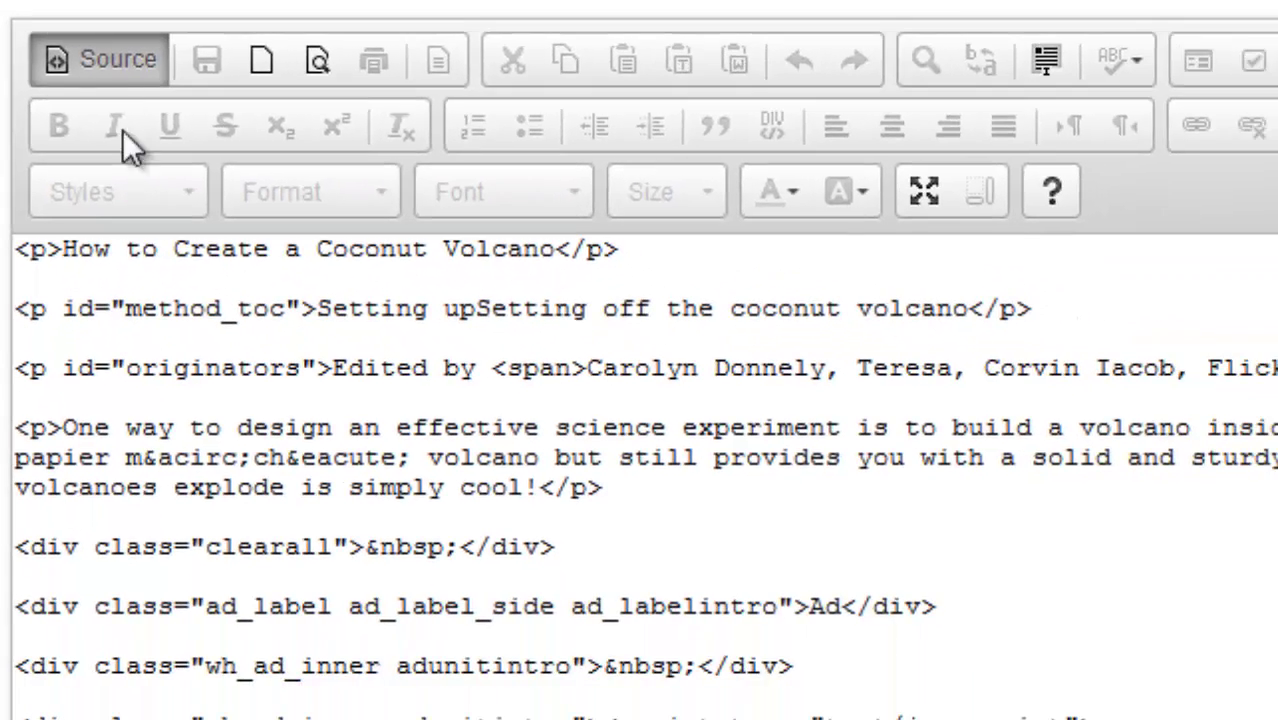
pyautogui.click(160, 456)
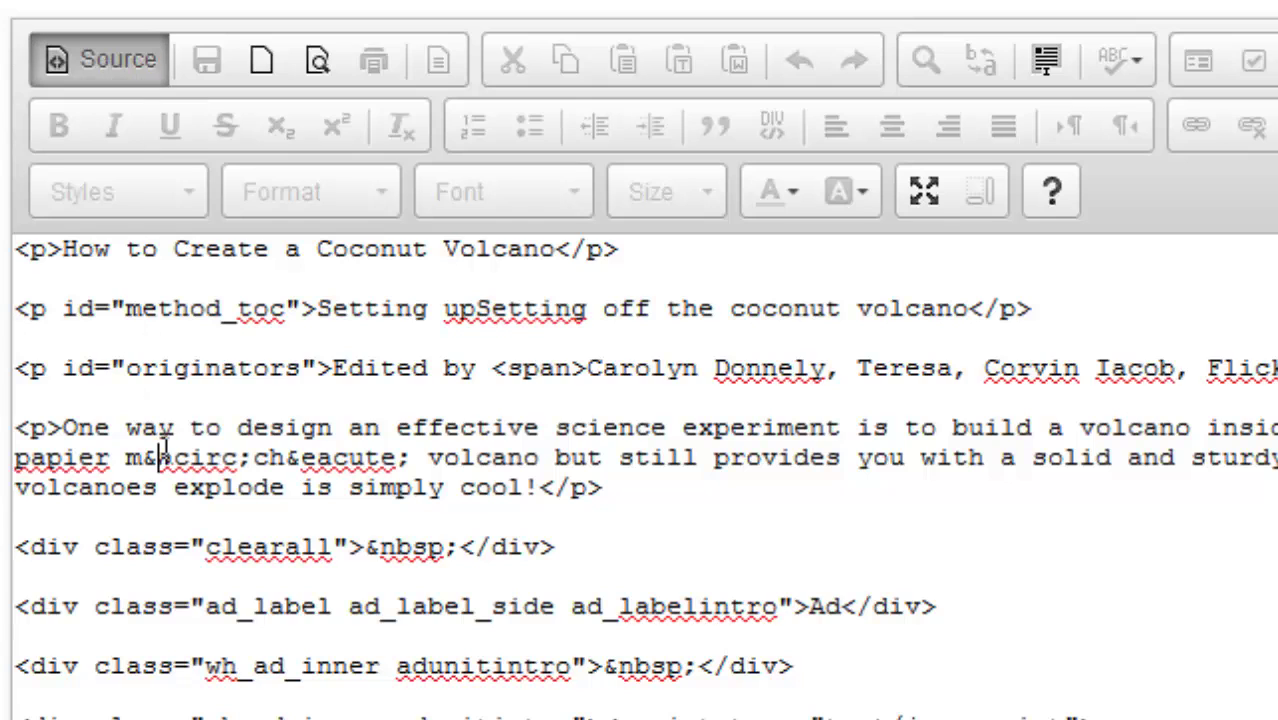
pyautogui.hotkey('ctrl', 'a')
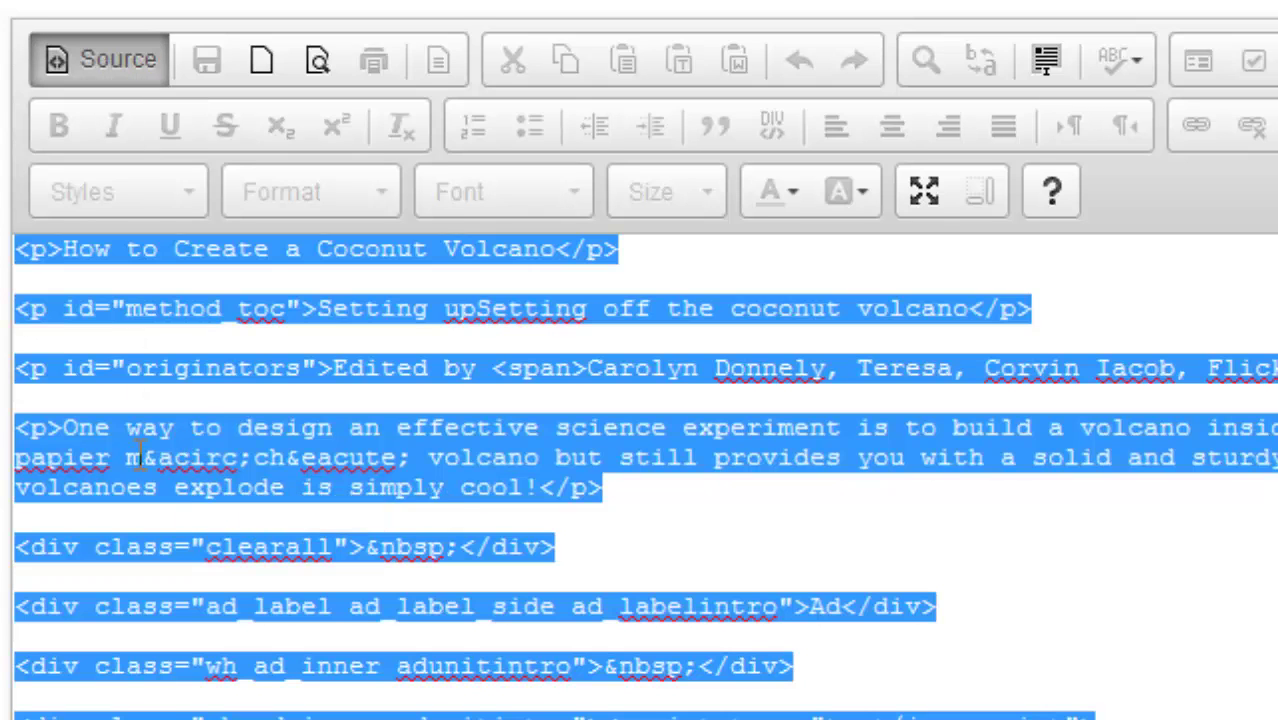
pyautogui.rightClick(203, 395)
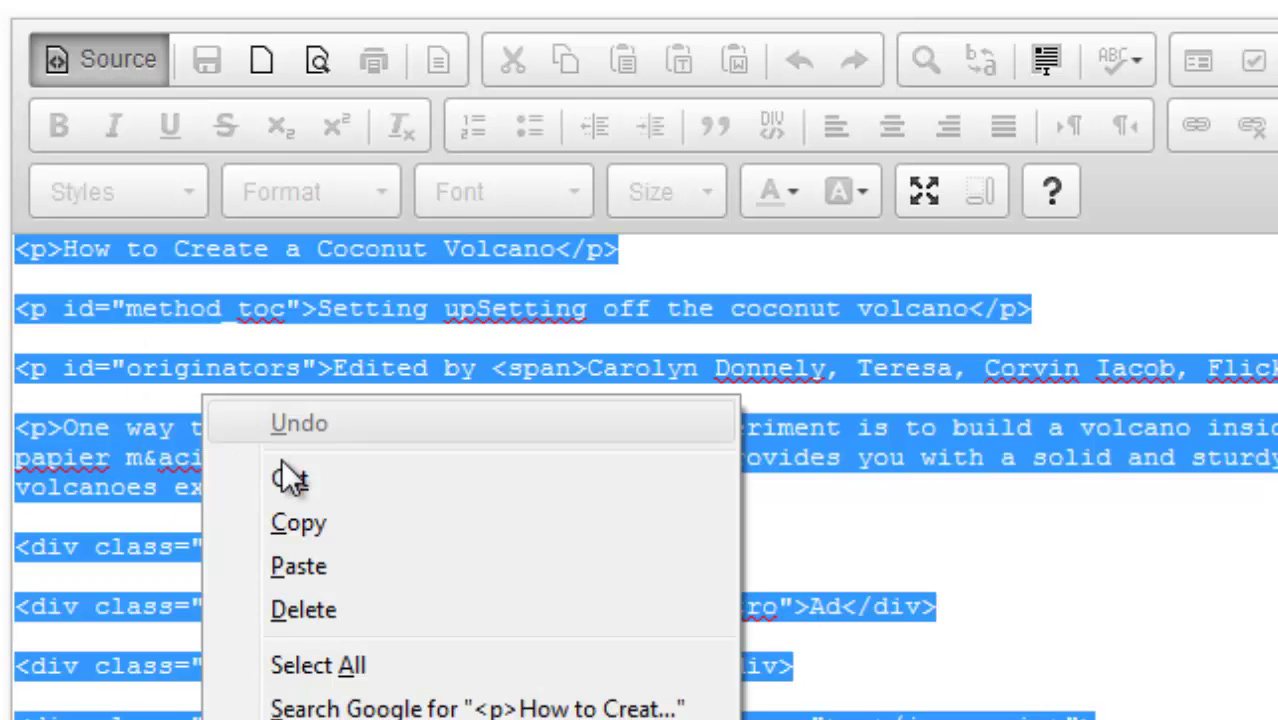
pyautogui.click(324, 568)
pyautogui.hotkey('ctrl', 'z')
pyautogui.rightClick(270, 408)
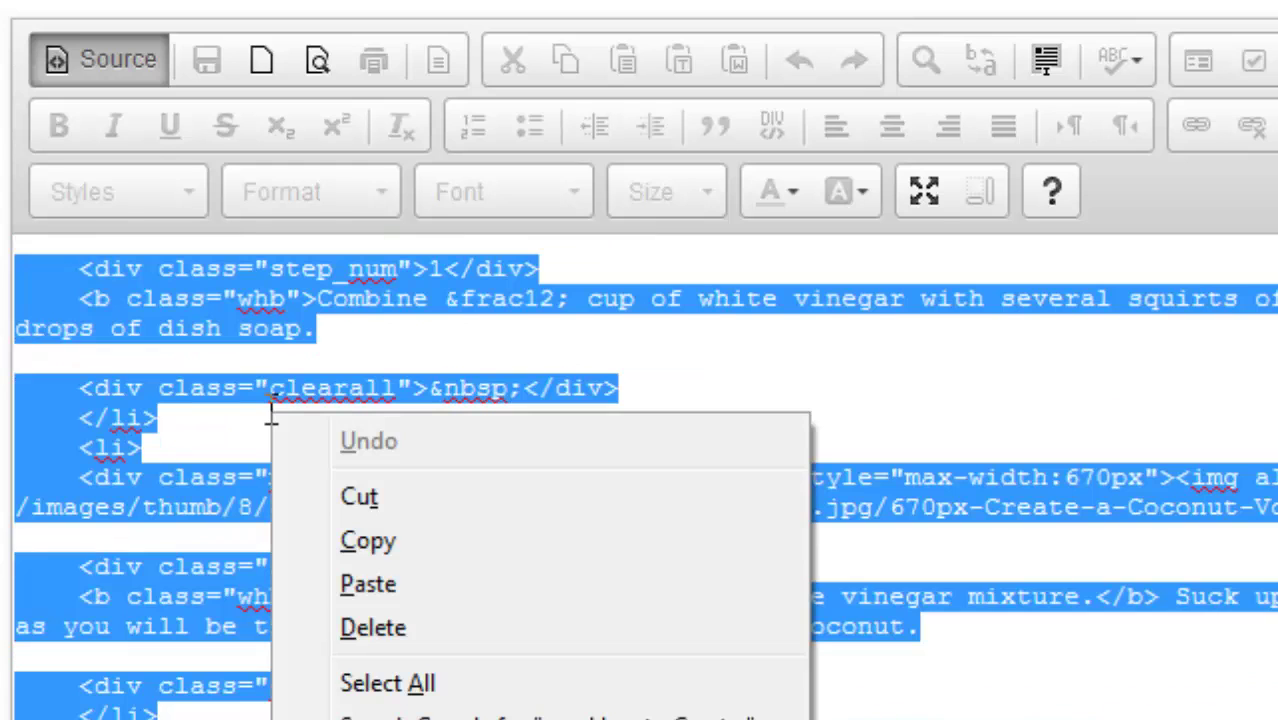
pyautogui.click(384, 541)
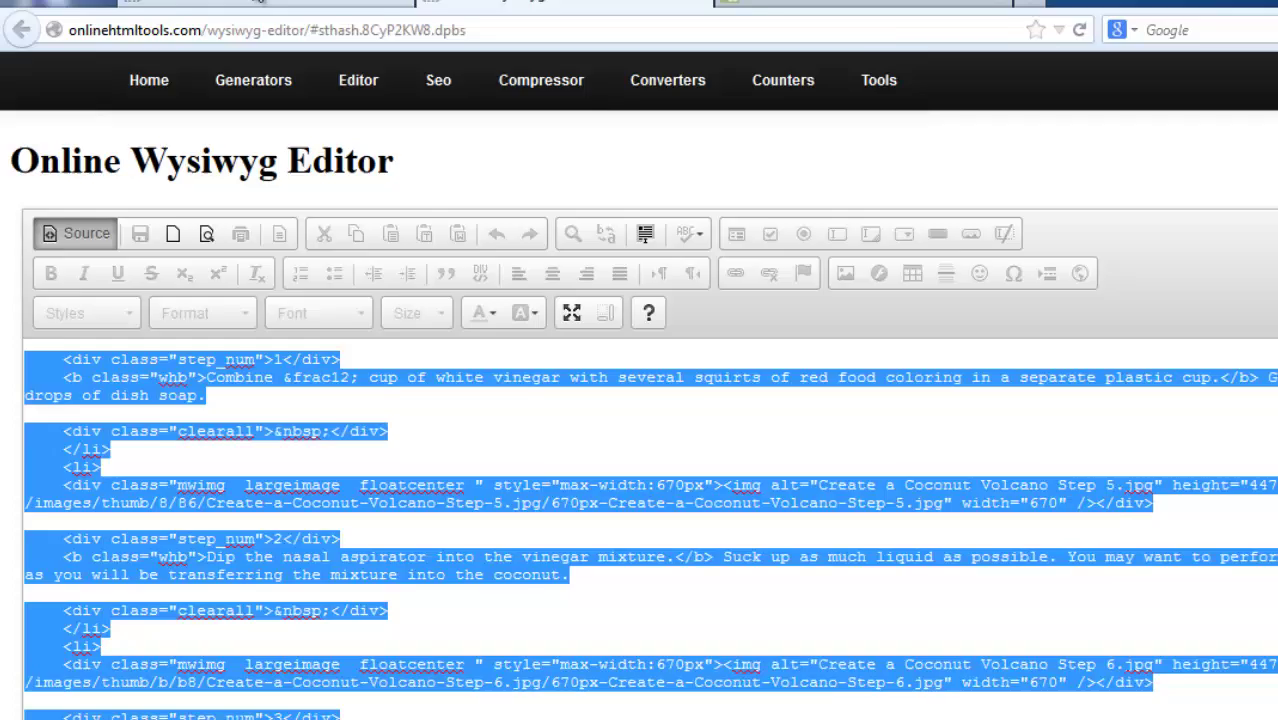
pyautogui.click(258, 3)
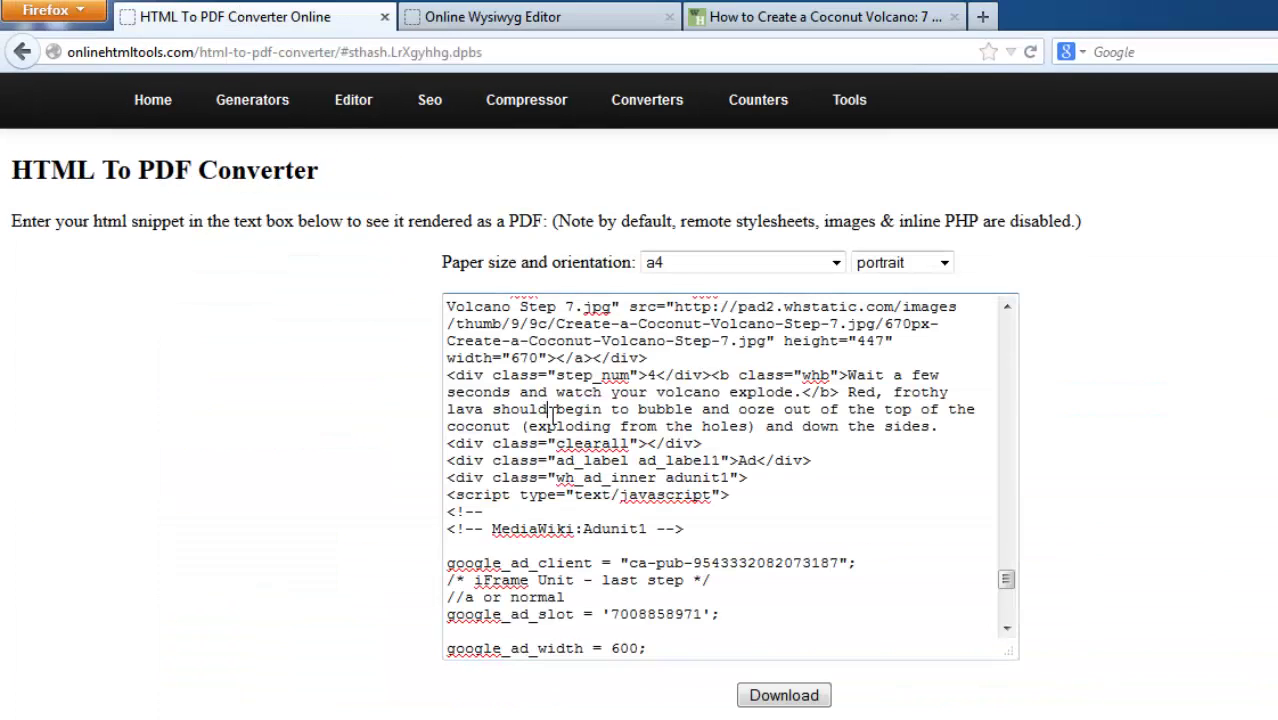
# Step: Reset the converter text box and paste the cleaned article HTML into the body
pyautogui.hotkey('ctrl', 'z')
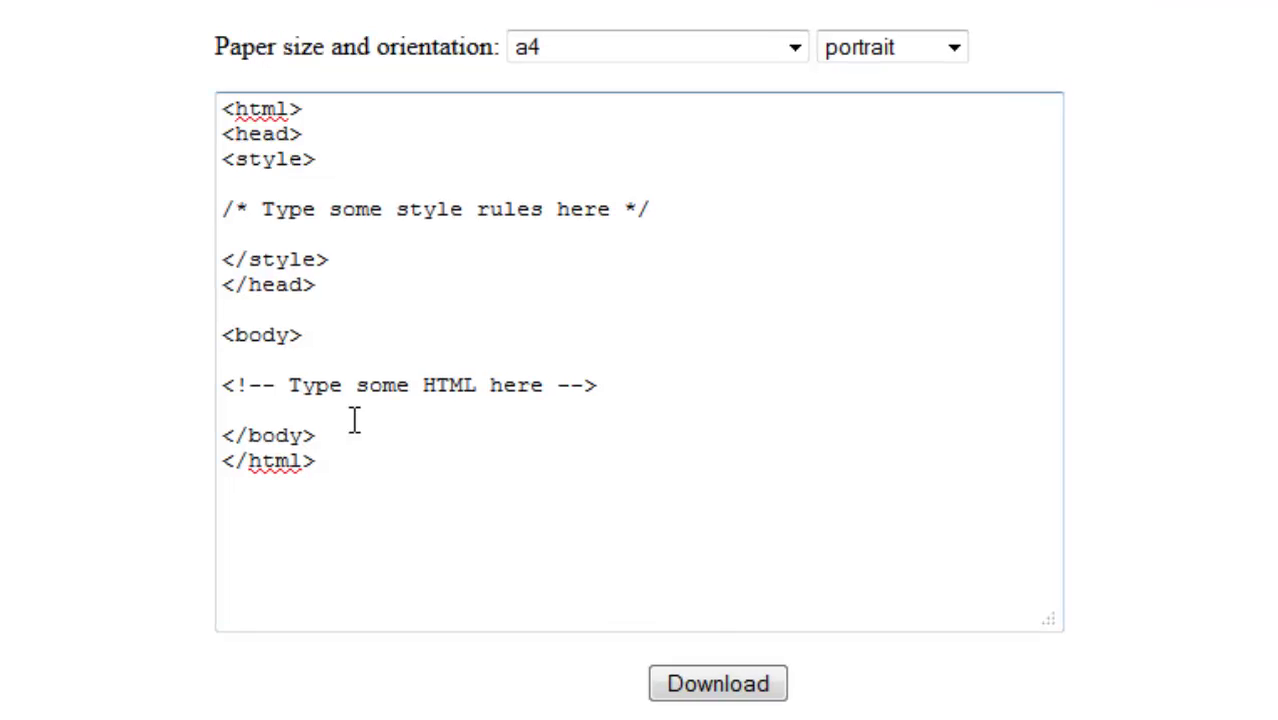
pyautogui.rightClick(527, 519)
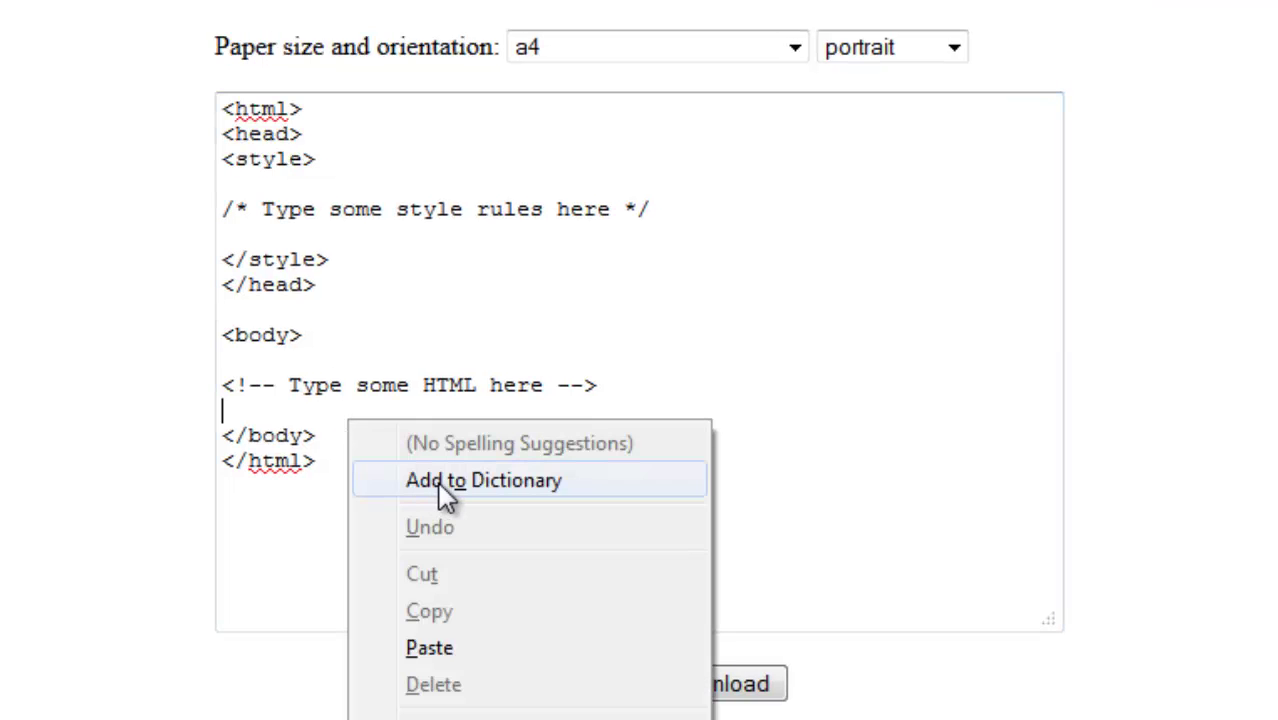
pyautogui.click(430, 648)
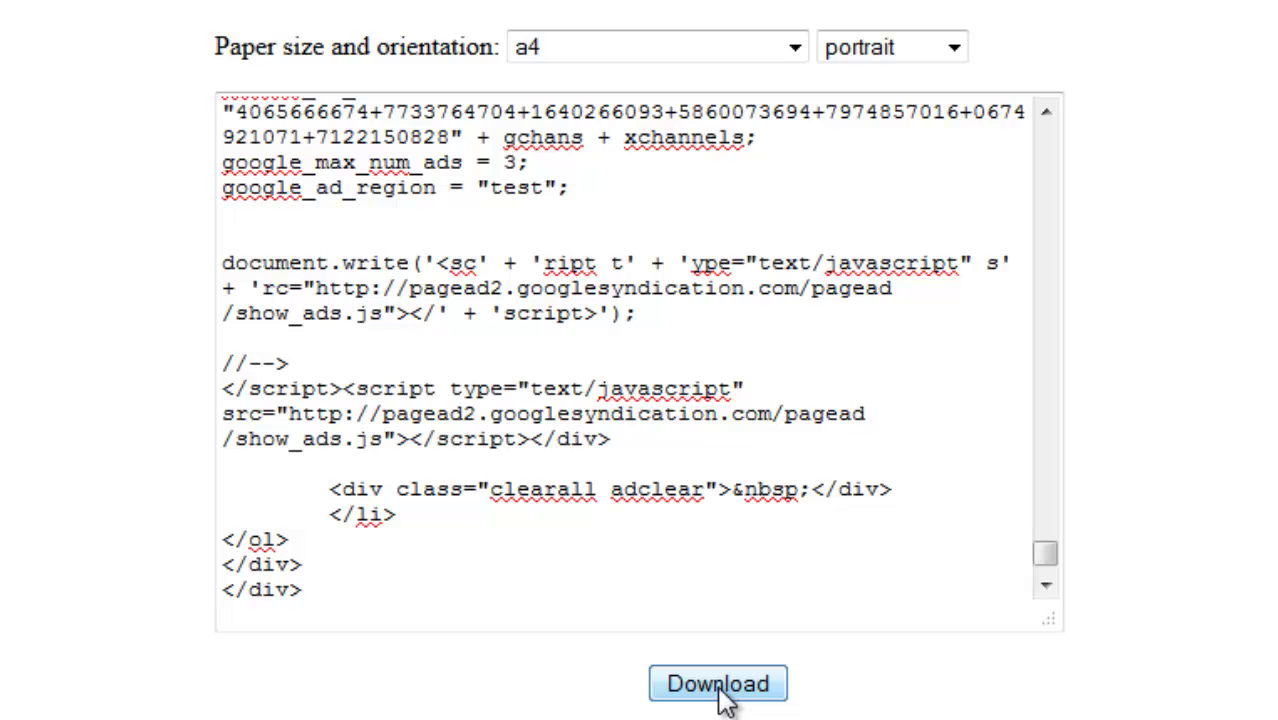
# Step: Convert to PDF, save it, and open converted(2).pdf showing six pages in Foxit Reader
pyautogui.click(720, 688)
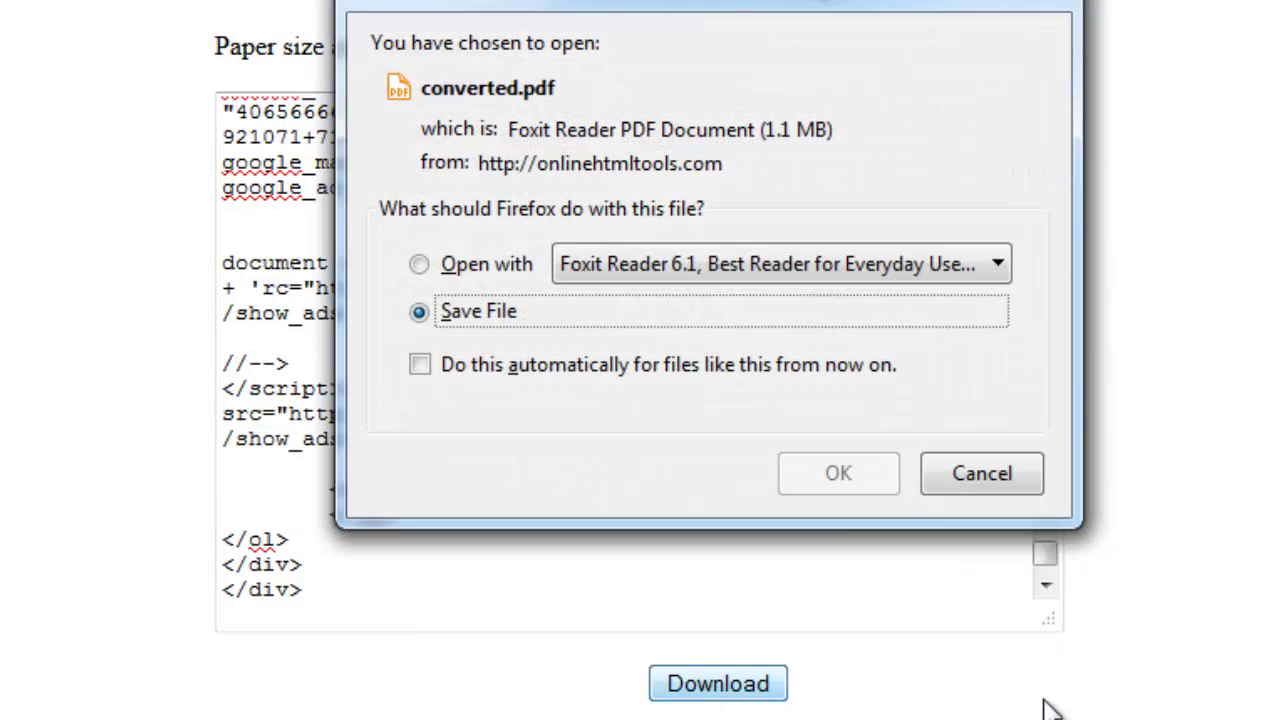
pyautogui.click(838, 478)
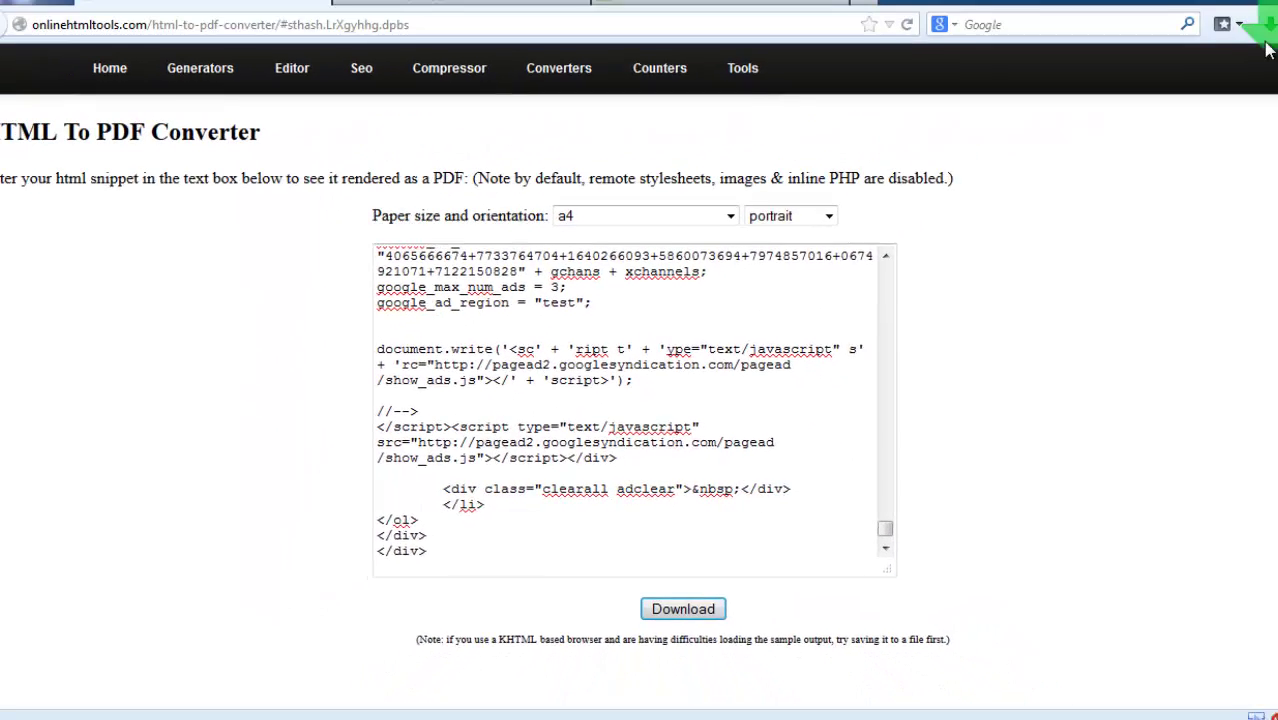
pyautogui.click(1008, 128)
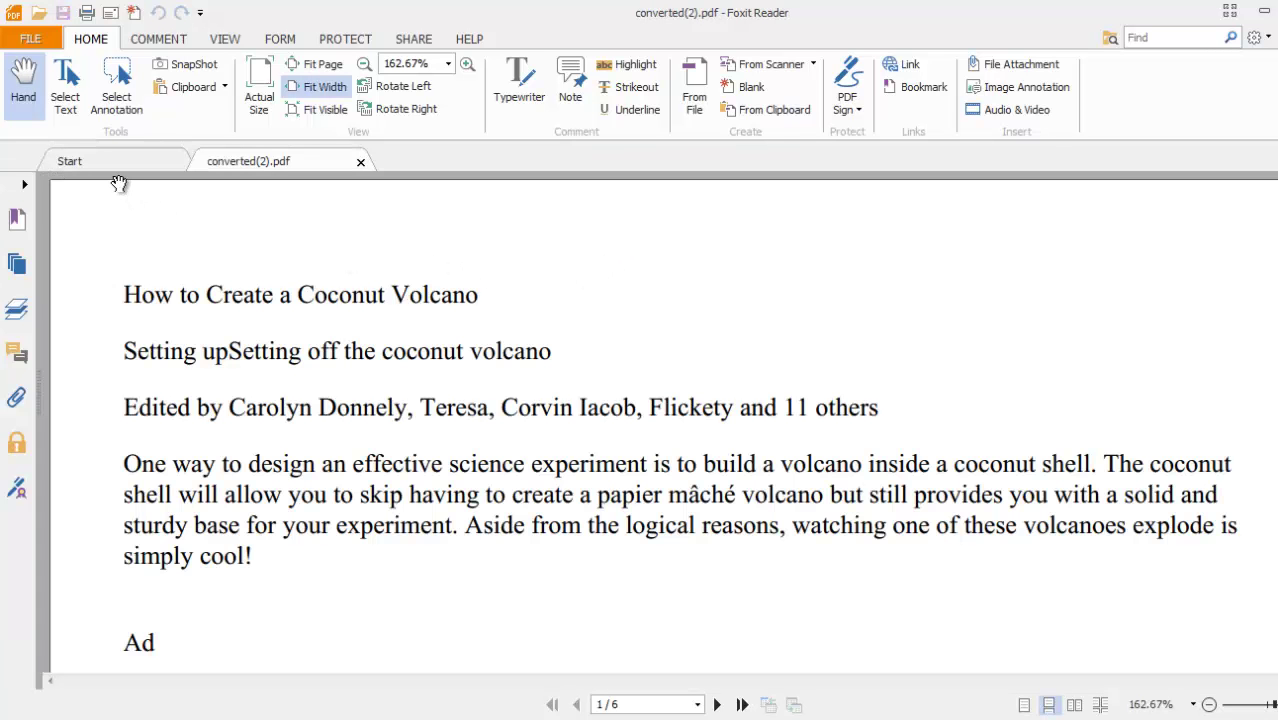
# Step: Scroll through converted(2).pdf in Foxit Reader to step 3, placing the coconut shell on the yogurt cup
pyautogui.scroll(-10, 244, 235)
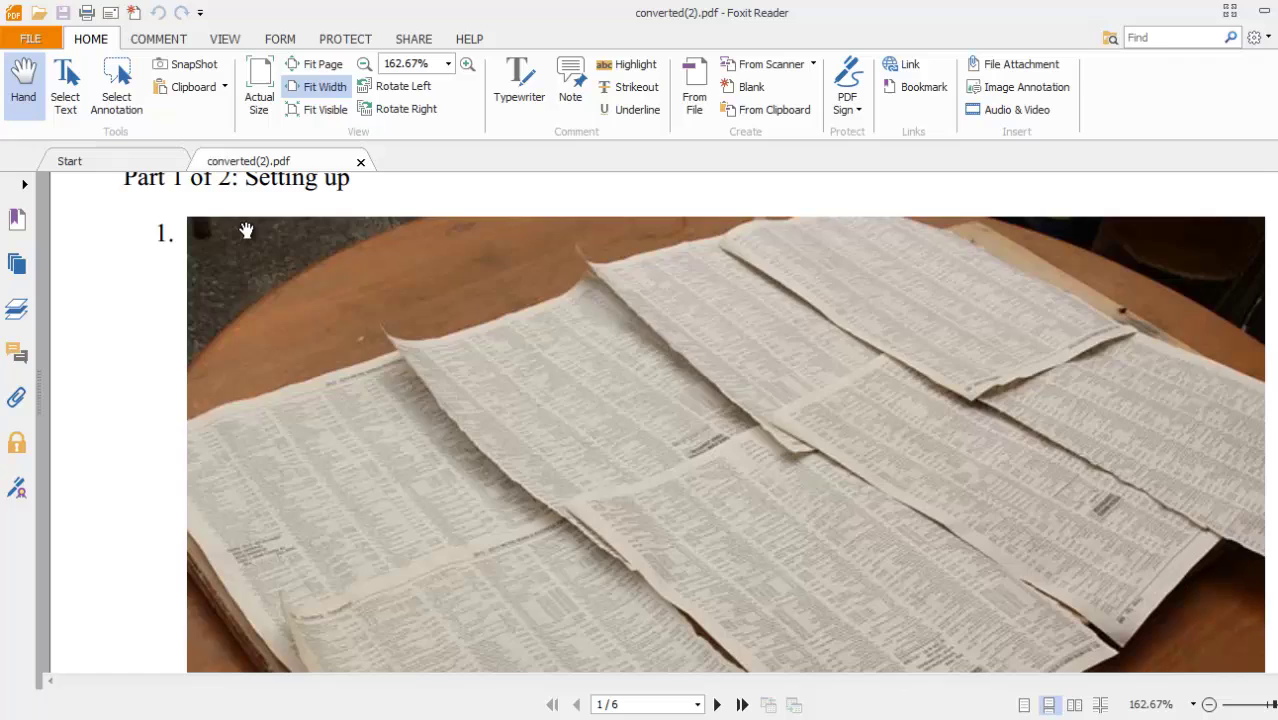
pyautogui.scroll(-8, 245, 228)
pyautogui.scroll(-8, 190, 355)
pyautogui.scroll(-10, 191, 344)
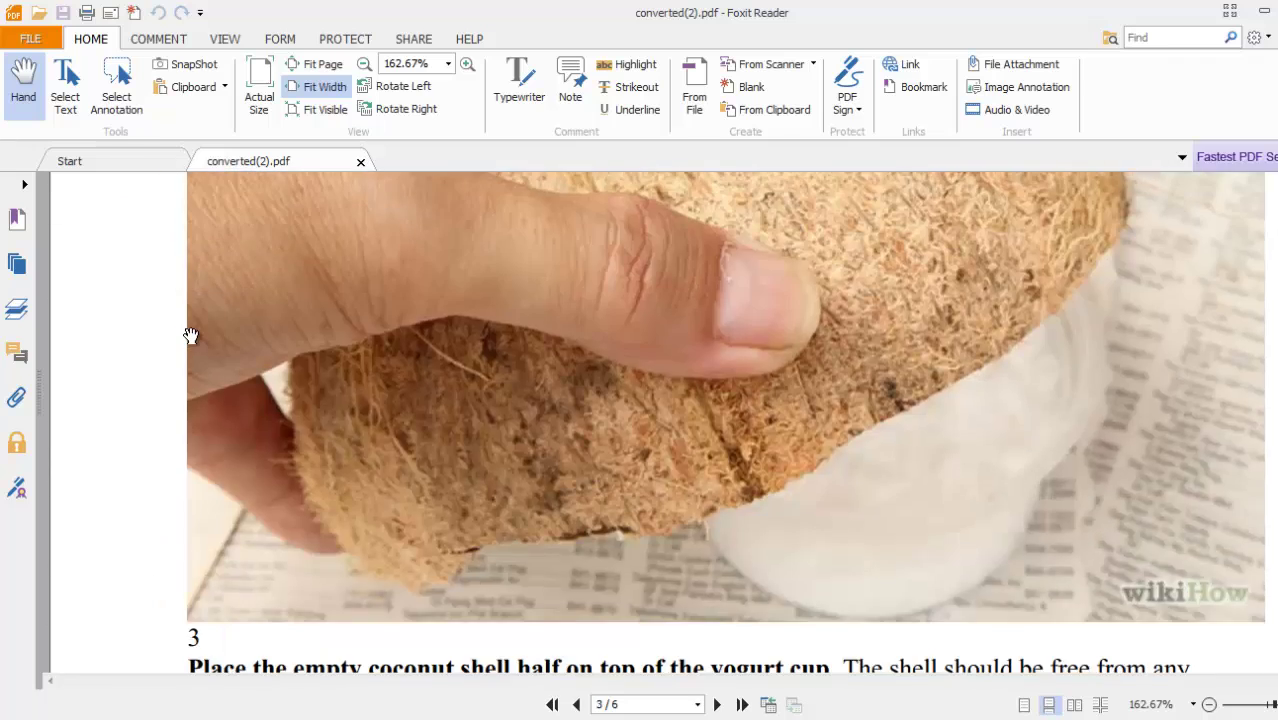